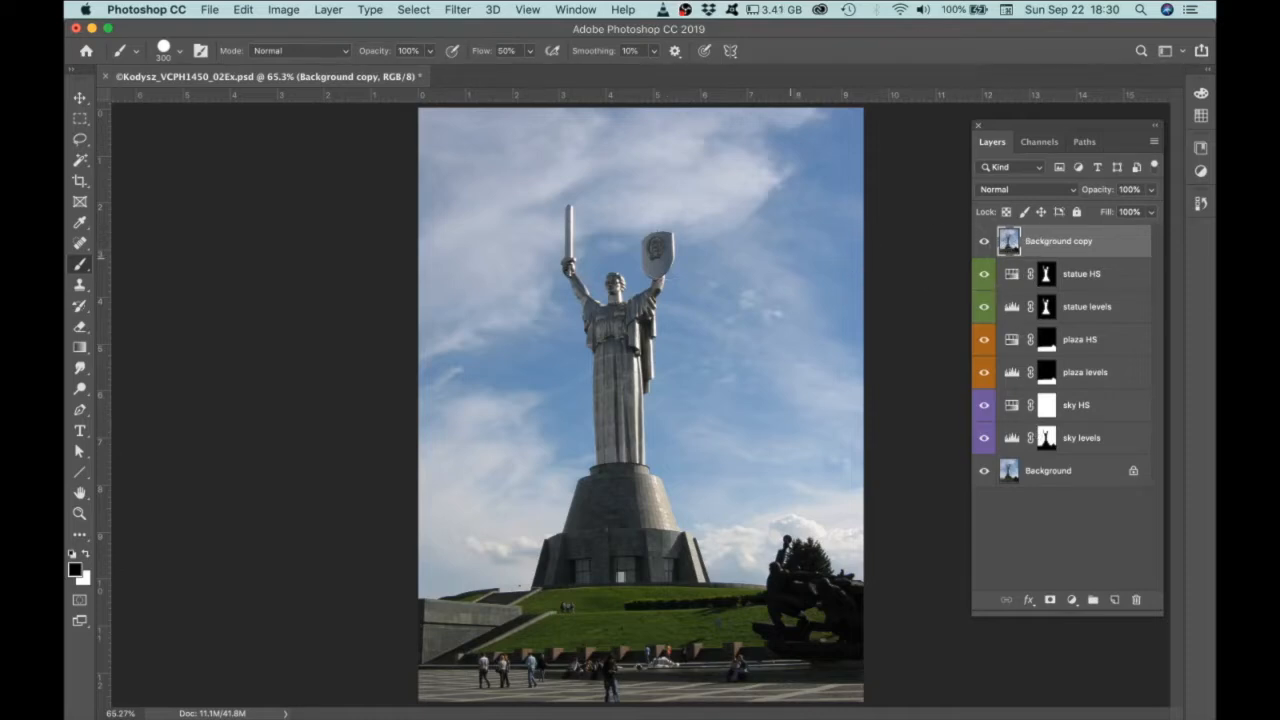
Compare the original and corrected image by toggling the Background copy layer's visibility, and leave that layer hidden.
{"action": "left_click", "coordinate": [984, 244]}
{"action": "left_click", "coordinate": [984, 244]}
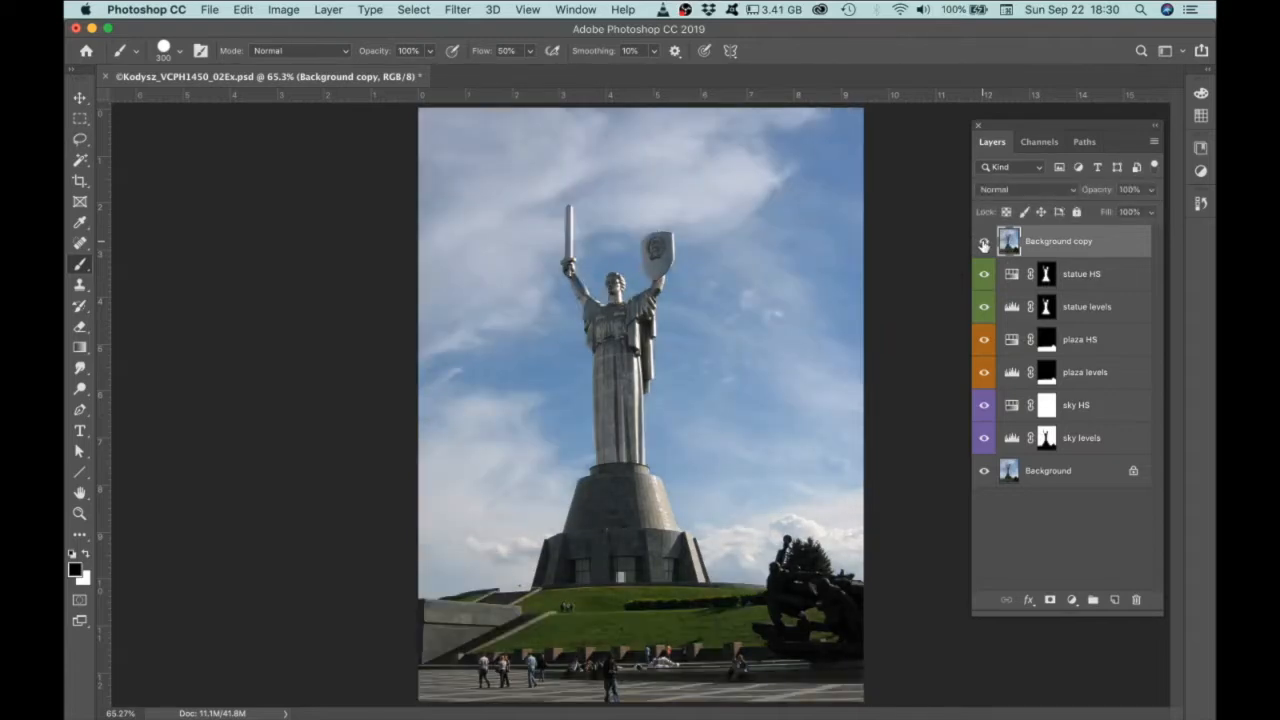
{"action": "left_click", "coordinate": [984, 244]}
{"action": "left_click", "coordinate": [984, 244]}
{"action": "left_click", "coordinate": [984, 244]}
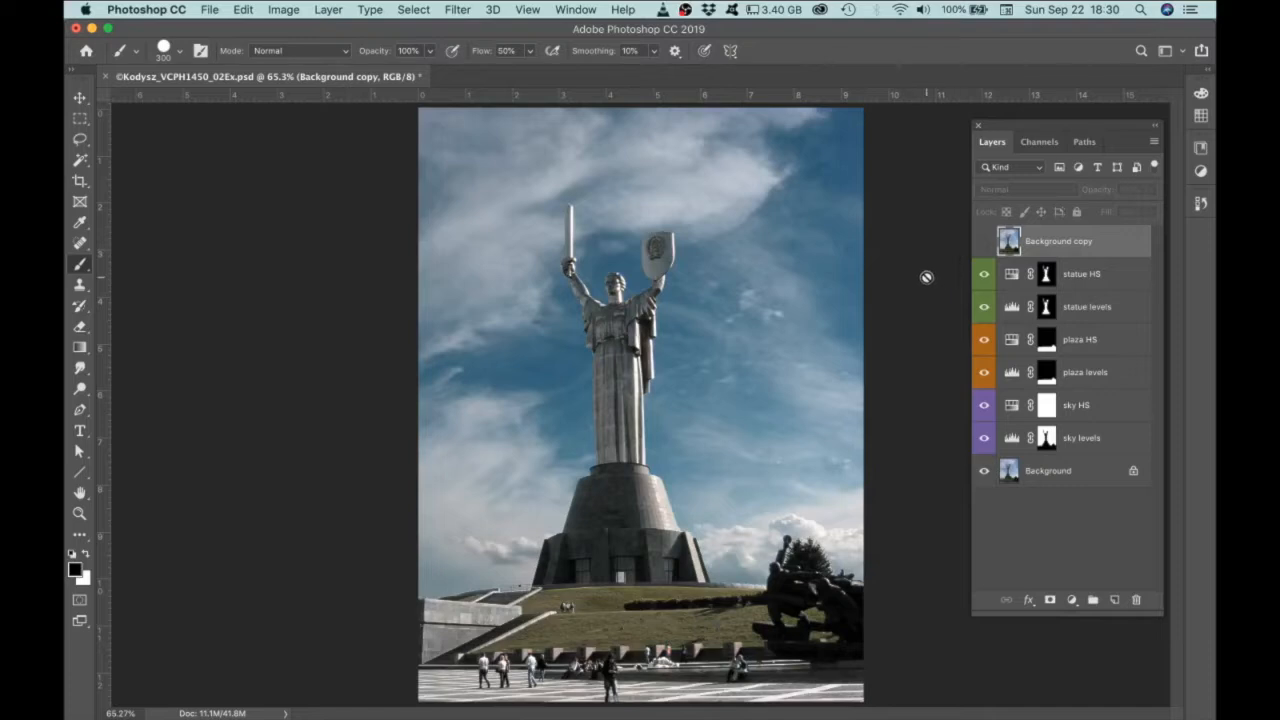
{"action": "left_click", "coordinate": [983, 241]}
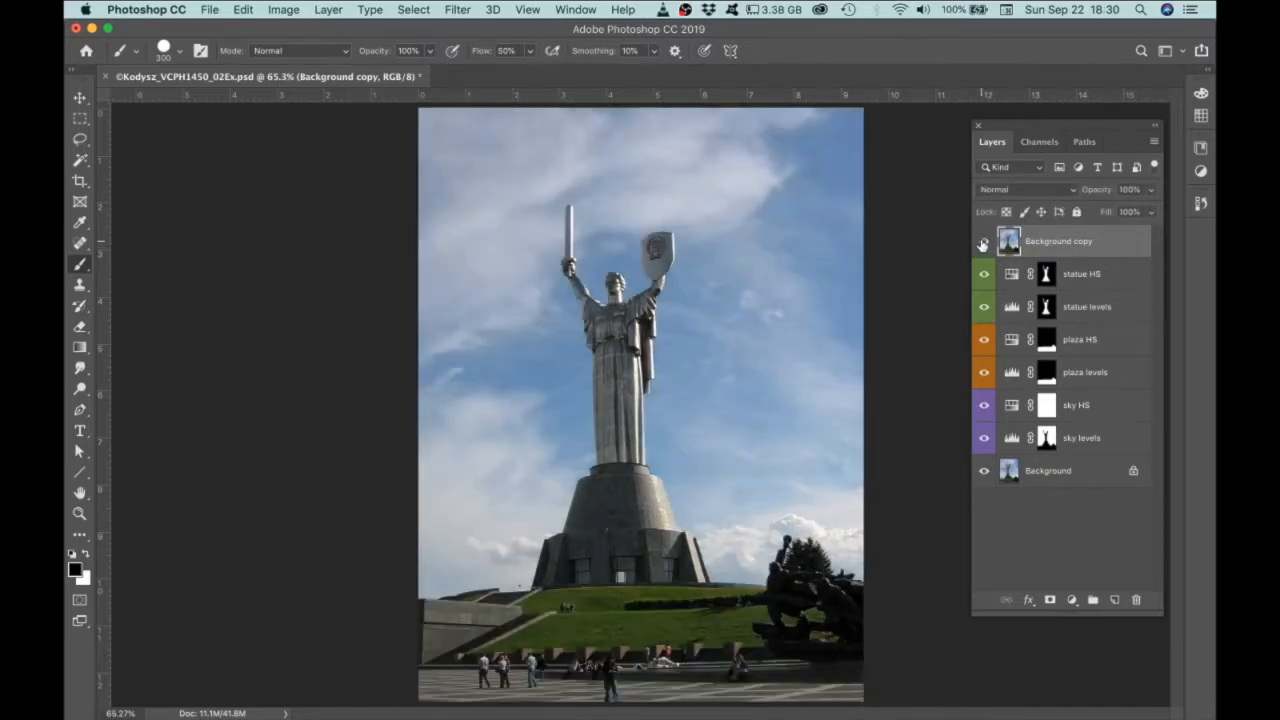
{"action": "left_click", "coordinate": [983, 241]}
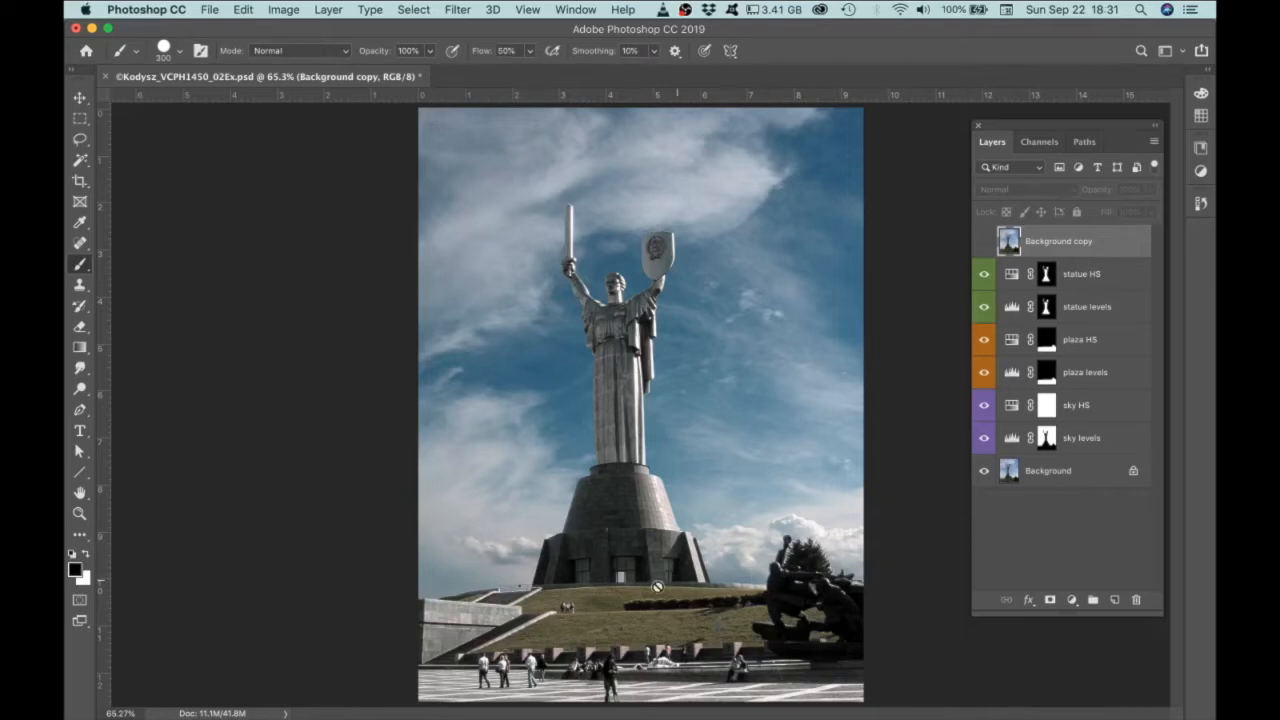
Create a new empty layer directly above the Background layer and name it "repairs".
{"action": "scroll", "coordinate": [616, 601], "scroll_direction": "up", "scroll_amount": 1}
{"action": "scroll", "coordinate": [616, 601], "scroll_direction": "up", "scroll_amount": 5}
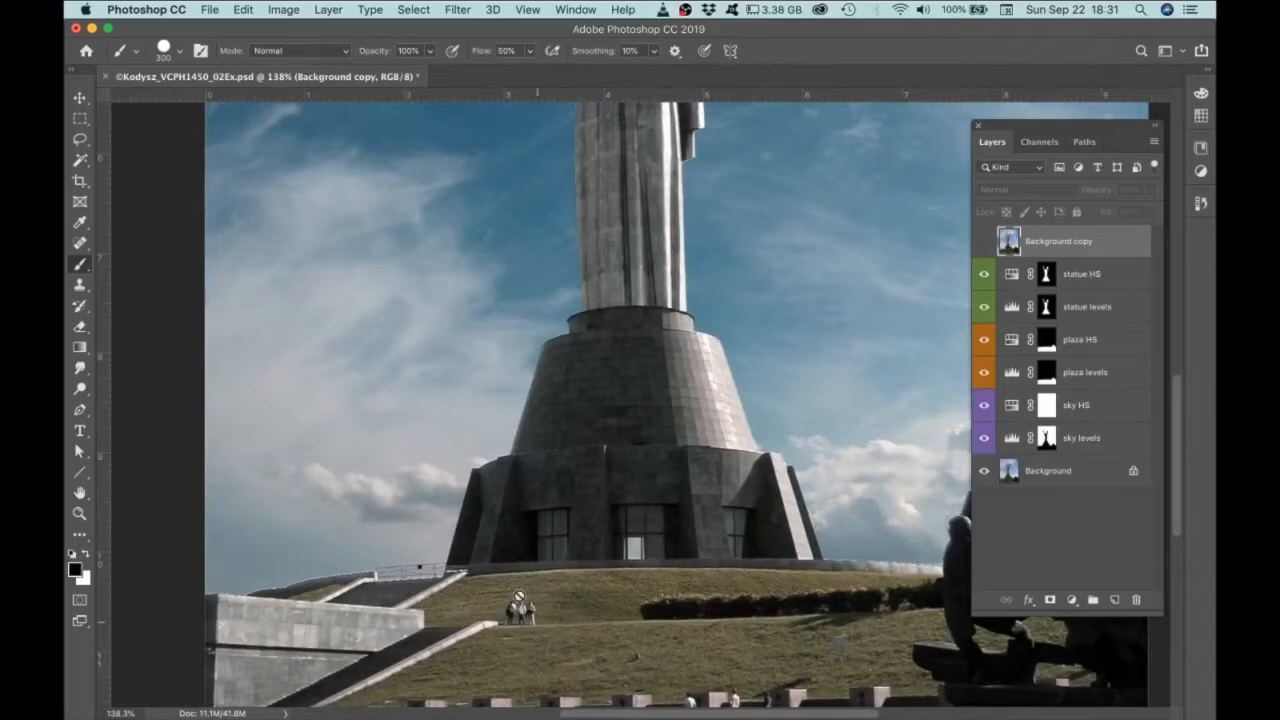
{"action": "scroll", "coordinate": [689, 643], "scroll_direction": "down", "scroll_amount": 3}
{"action": "scroll", "coordinate": [689, 643], "scroll_direction": "right", "scroll_amount": 2}
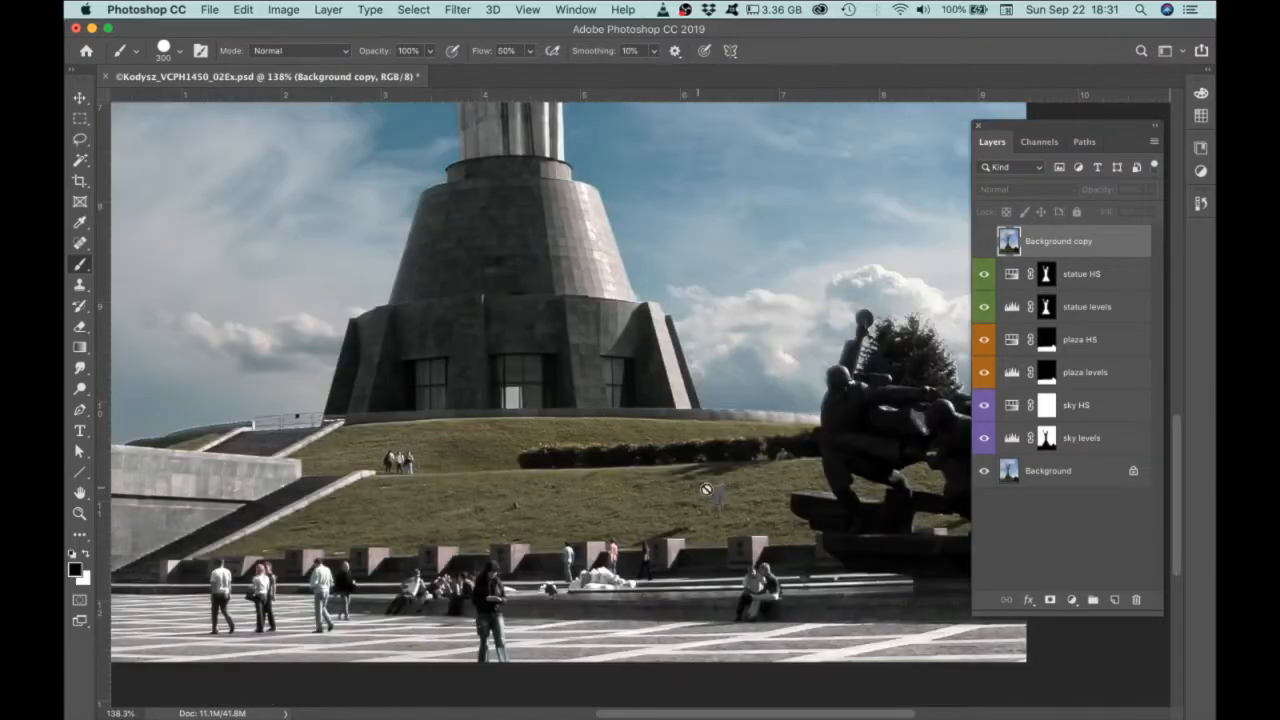
{"action": "left_click", "coordinate": [1047, 473]}
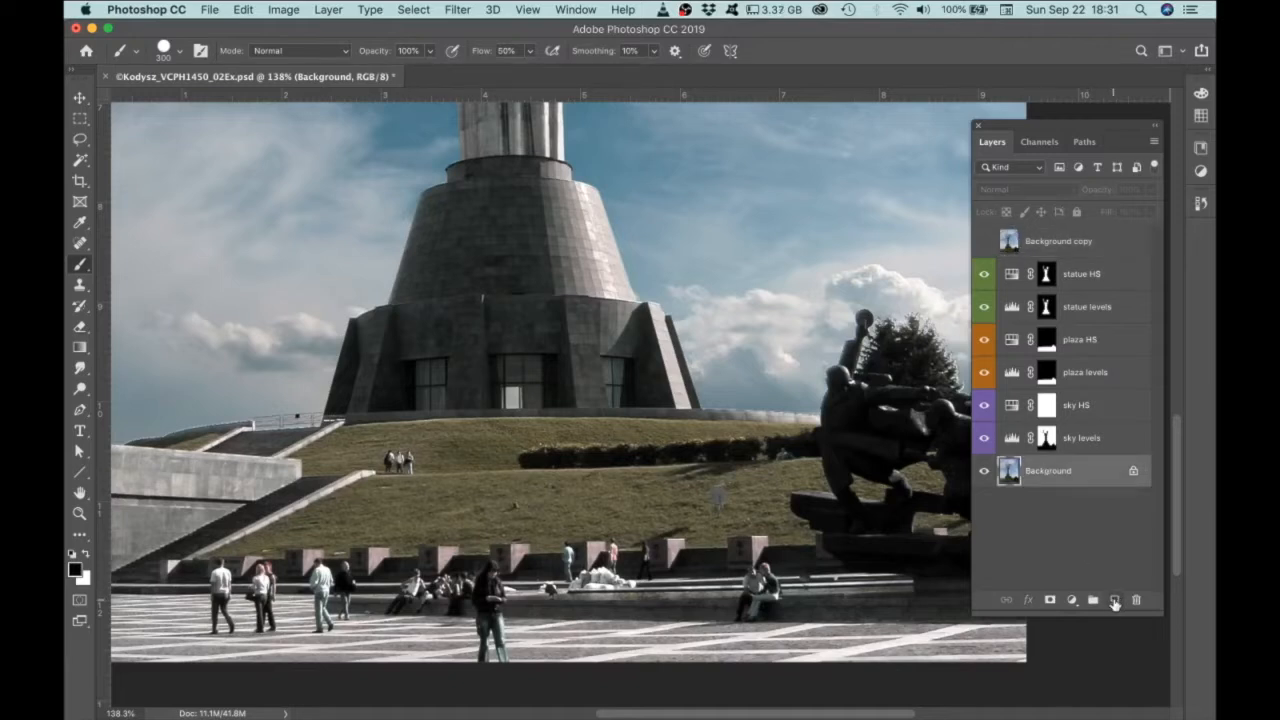
{"action": "left_click", "coordinate": [1115, 601]}
{"action": "double_click", "coordinate": [1040, 470]}
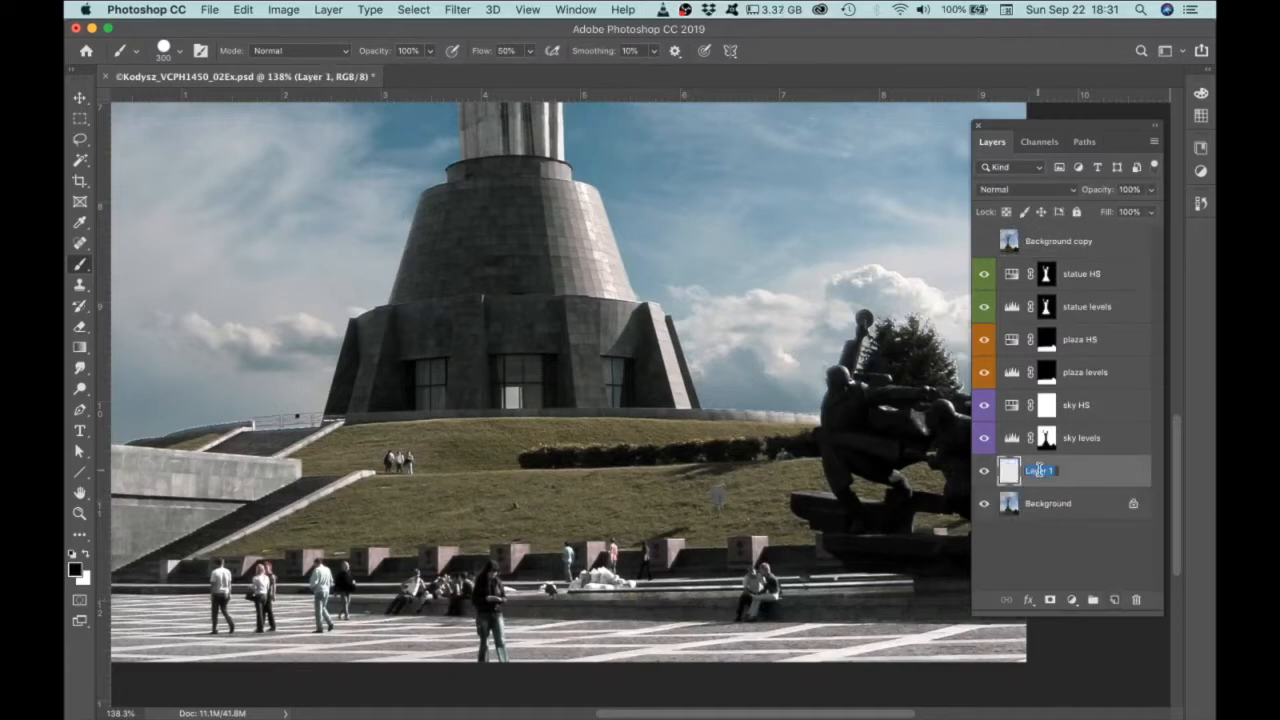
{"action": "type", "text": "repairs"}
{"action": "key", "text": "Return"}
Use a 25 px Clone Stamp to cover the three people on the hillside with Background grass, painting on the repairs layer.
{"action": "left_click", "coordinate": [80, 286]}
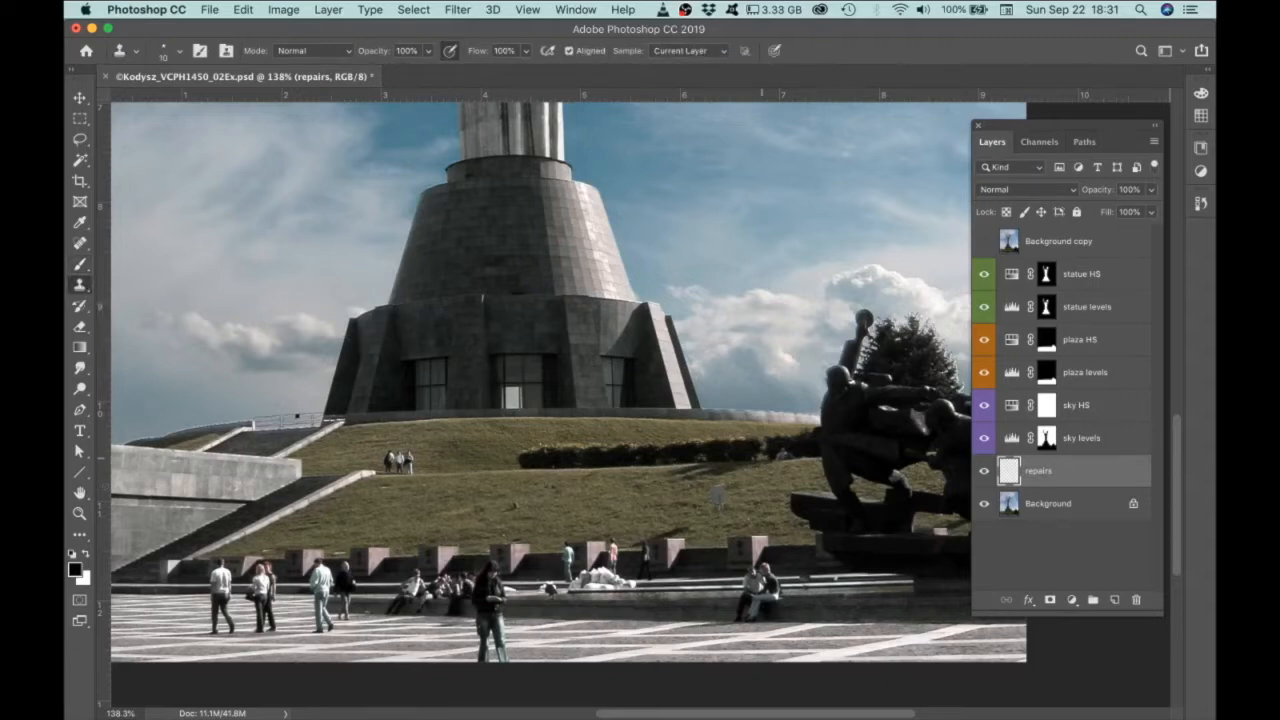
{"action": "scroll", "coordinate": [345, 460], "scroll_direction": "up", "scroll_amount": 6}
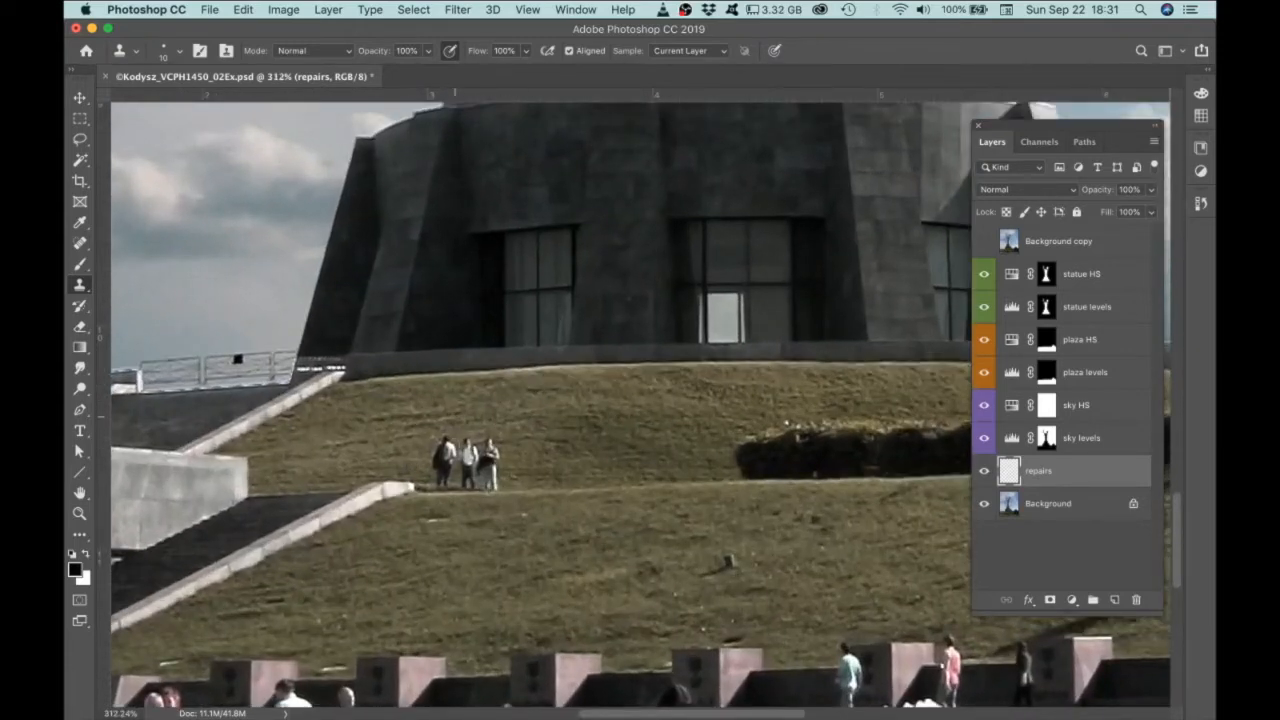
{"action": "scroll", "coordinate": [484, 458], "scroll_direction": "up", "scroll_amount": 1}
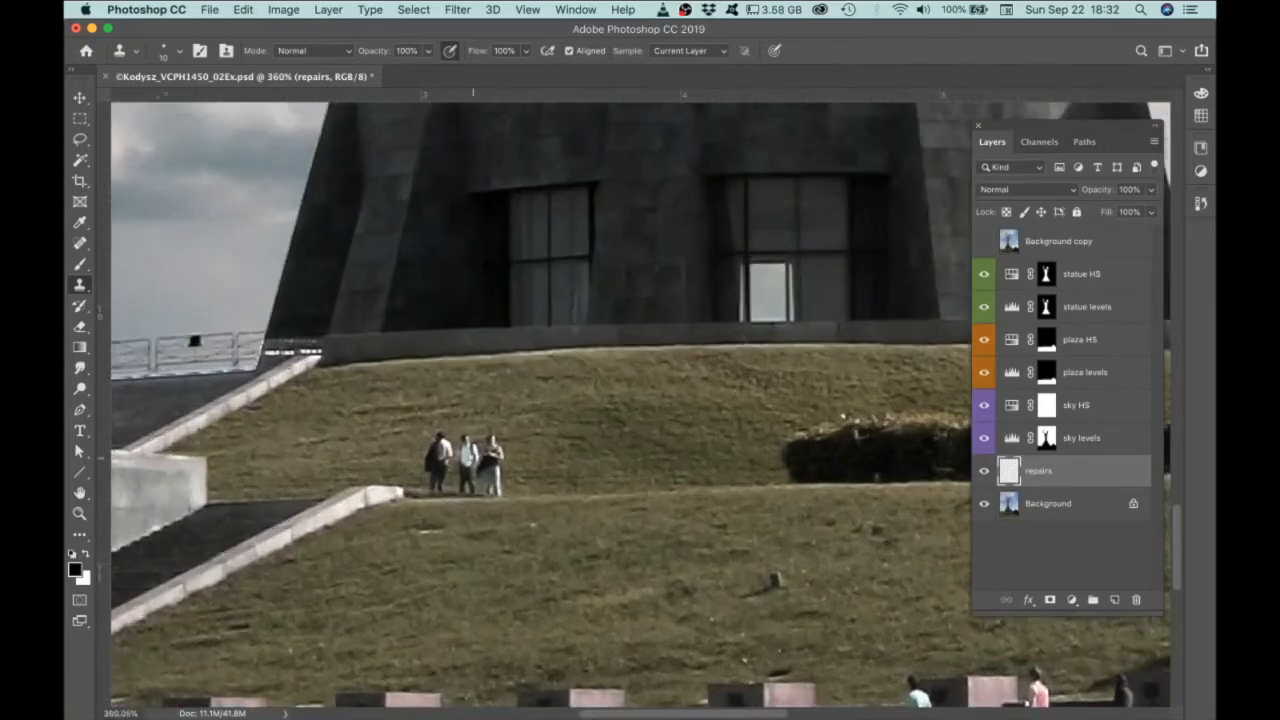
{"action": "scroll", "coordinate": [434, 444], "scroll_direction": "up", "scroll_amount": 1}
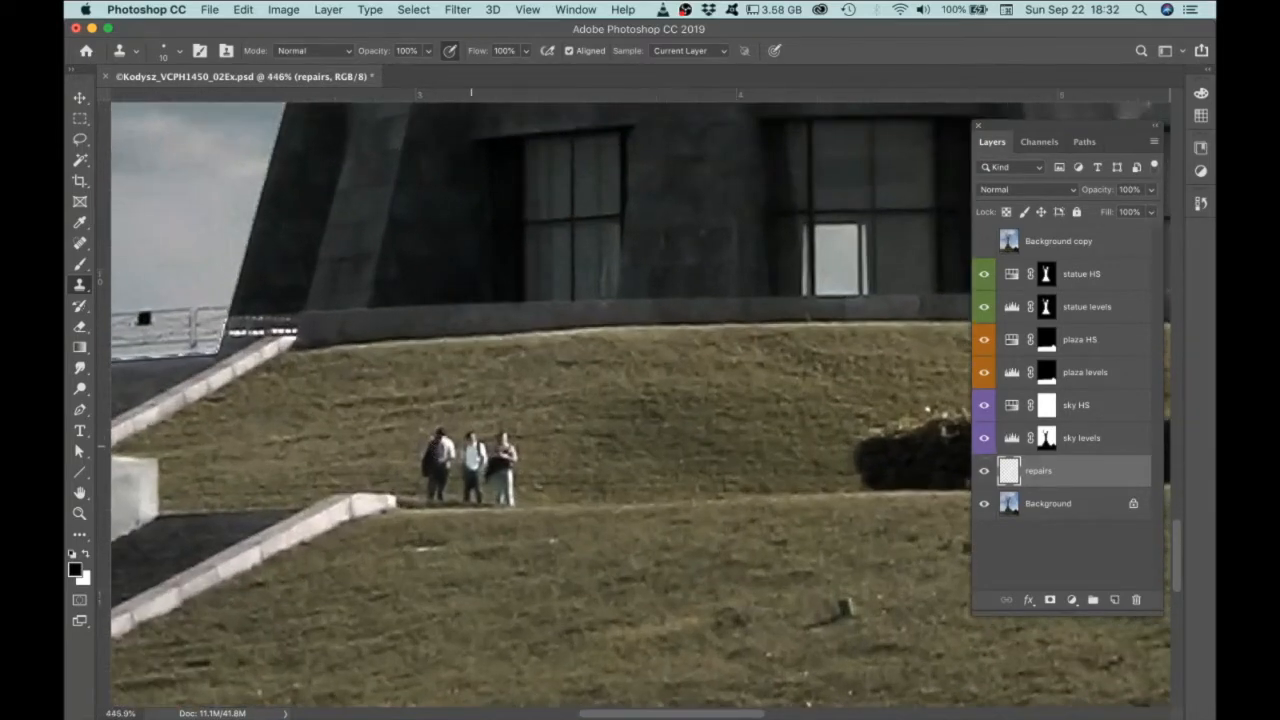
{"action": "left_click", "coordinate": [1050, 504]}
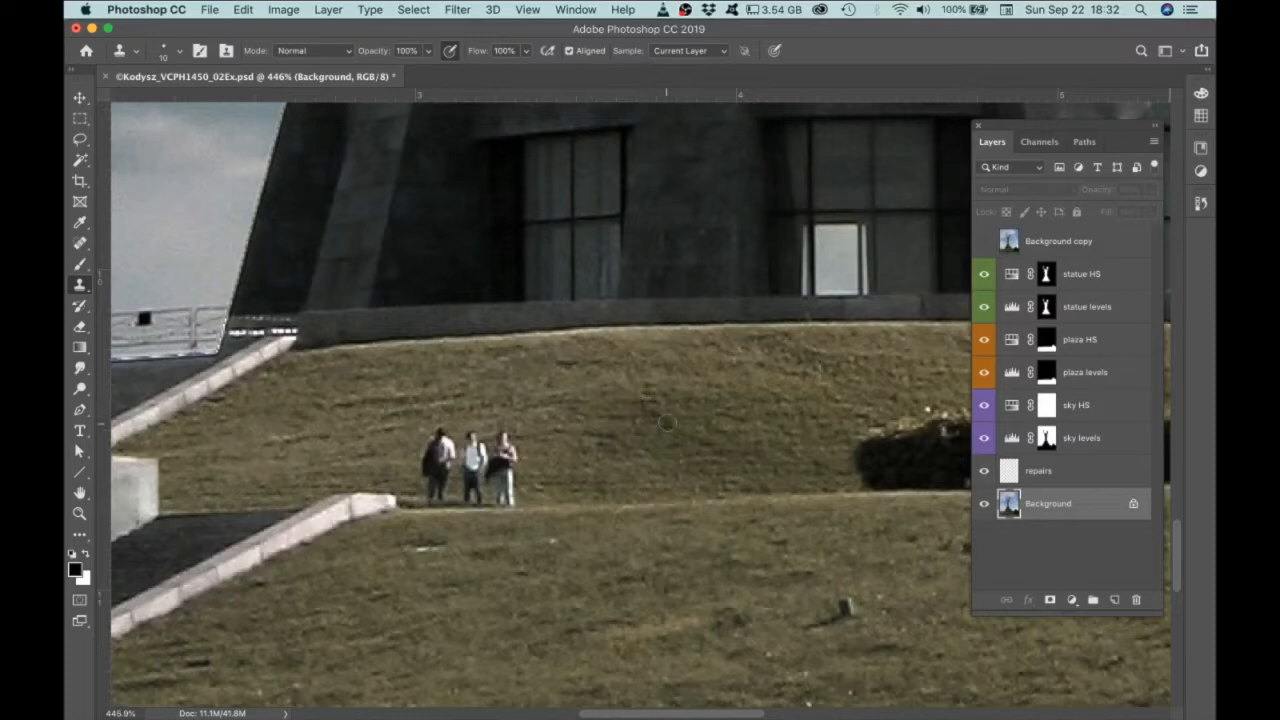
{"action": "left_click", "coordinate": [1041, 474]}
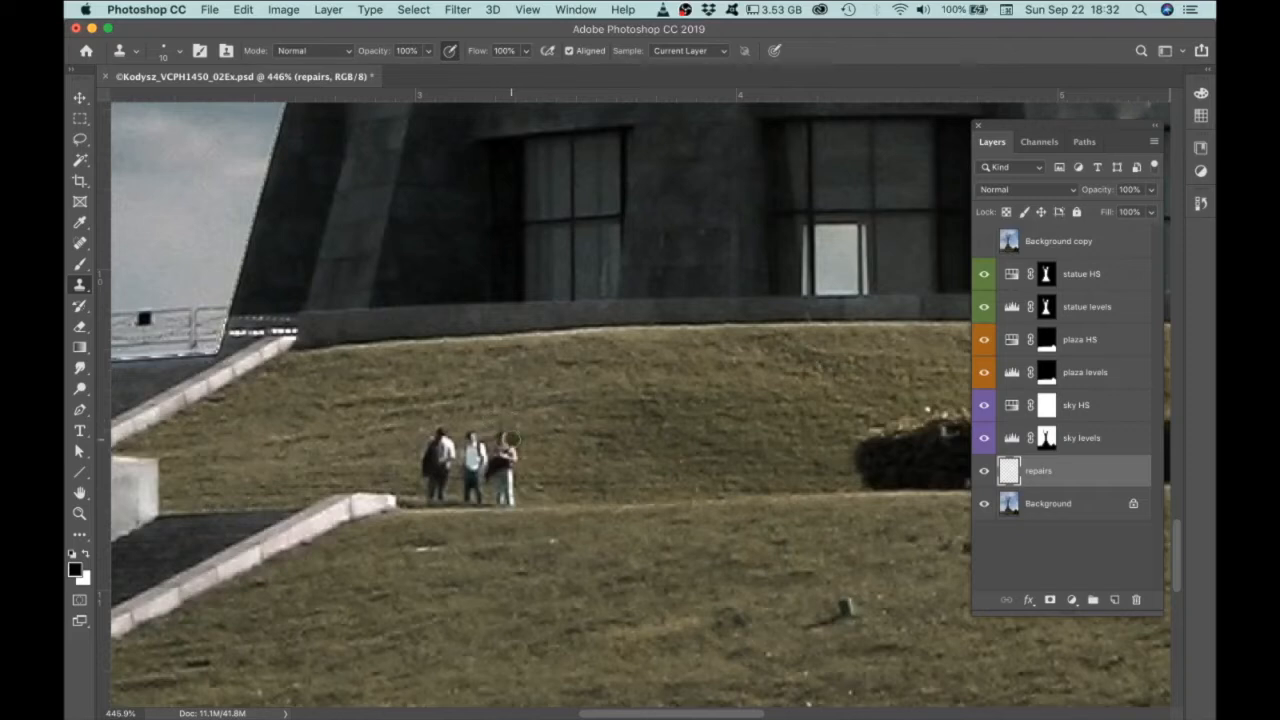
{"action": "key", "text": "bracketright"}
{"action": "key", "text": "bracketright"}
{"action": "key", "text": "bracketright"}
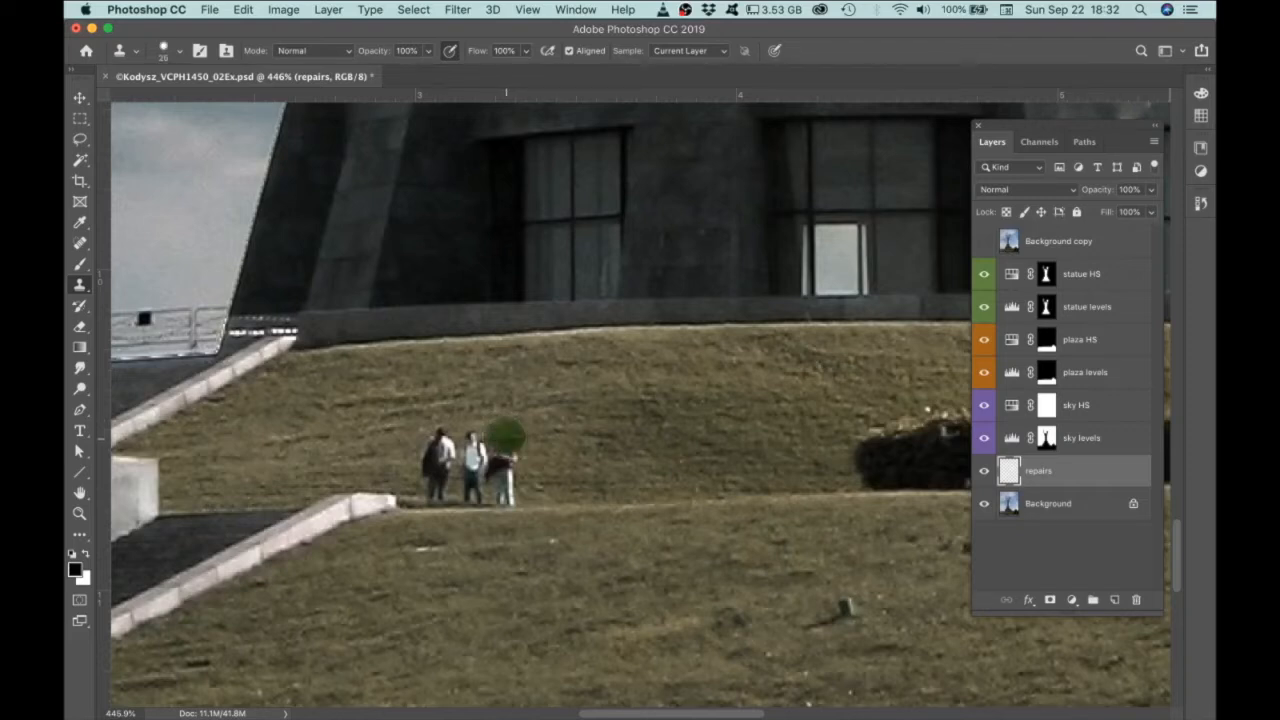
{"action": "mouse_move", "coordinate": [518, 444]}
{"action": "left_mouse_down"}
{"action": "mouse_move", "coordinate": [489, 445]}
{"action": "mouse_move", "coordinate": [522, 484]}
{"action": "mouse_move", "coordinate": [482, 484]}
{"action": "mouse_move", "coordinate": [511, 483]}
{"action": "mouse_move", "coordinate": [500, 476]}
{"action": "mouse_move", "coordinate": [480, 490]}
{"action": "mouse_move", "coordinate": [485, 476]}
{"action": "mouse_move", "coordinate": [452, 440]}
{"action": "mouse_move", "coordinate": [436, 442]}
{"action": "mouse_move", "coordinate": [448, 450]}
{"action": "mouse_move", "coordinate": [435, 455]}
{"action": "mouse_move", "coordinate": [446, 457]}
{"action": "mouse_move", "coordinate": [438, 481]}
{"action": "left_mouse_up"}
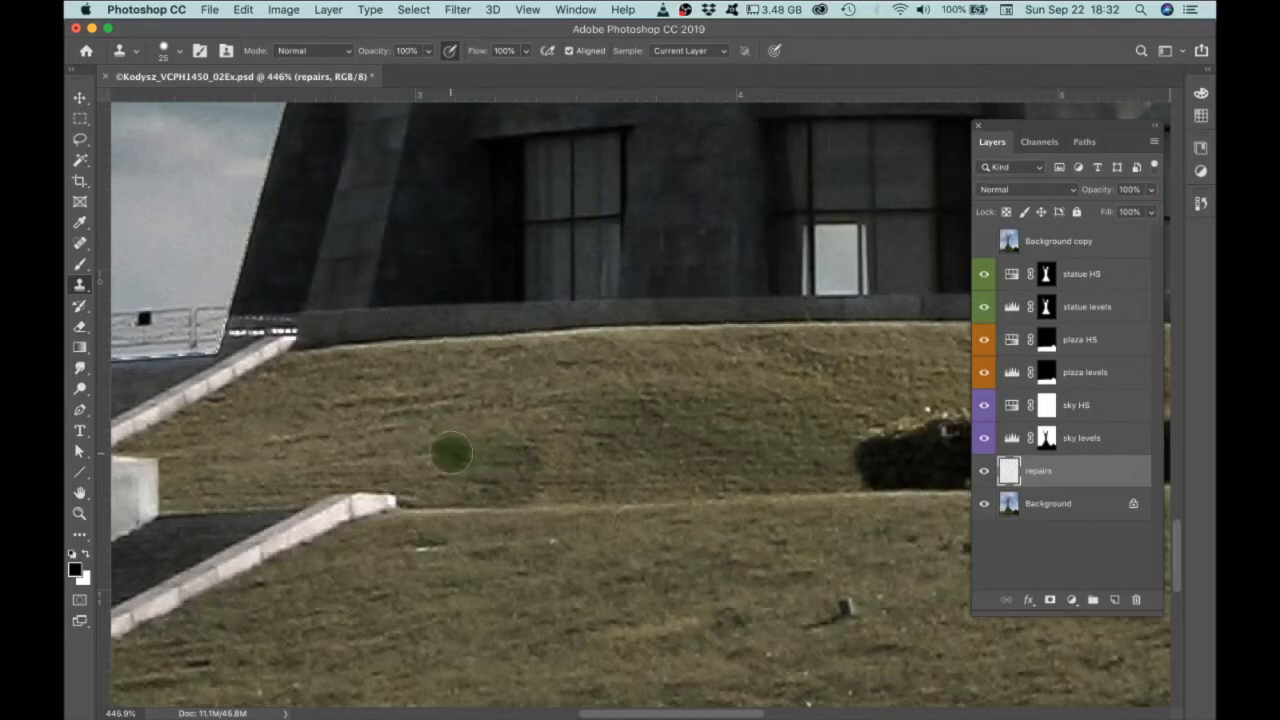
Sample open sky on the Background layer and clone it over the railing and its black sign, painting on the repairs layer.
{"action": "left_click_drag", "start_coordinate": [447, 416], "coordinate": [848, 458]}
{"action": "left_click_drag", "start_coordinate": [637, 400], "coordinate": [688, 440]}
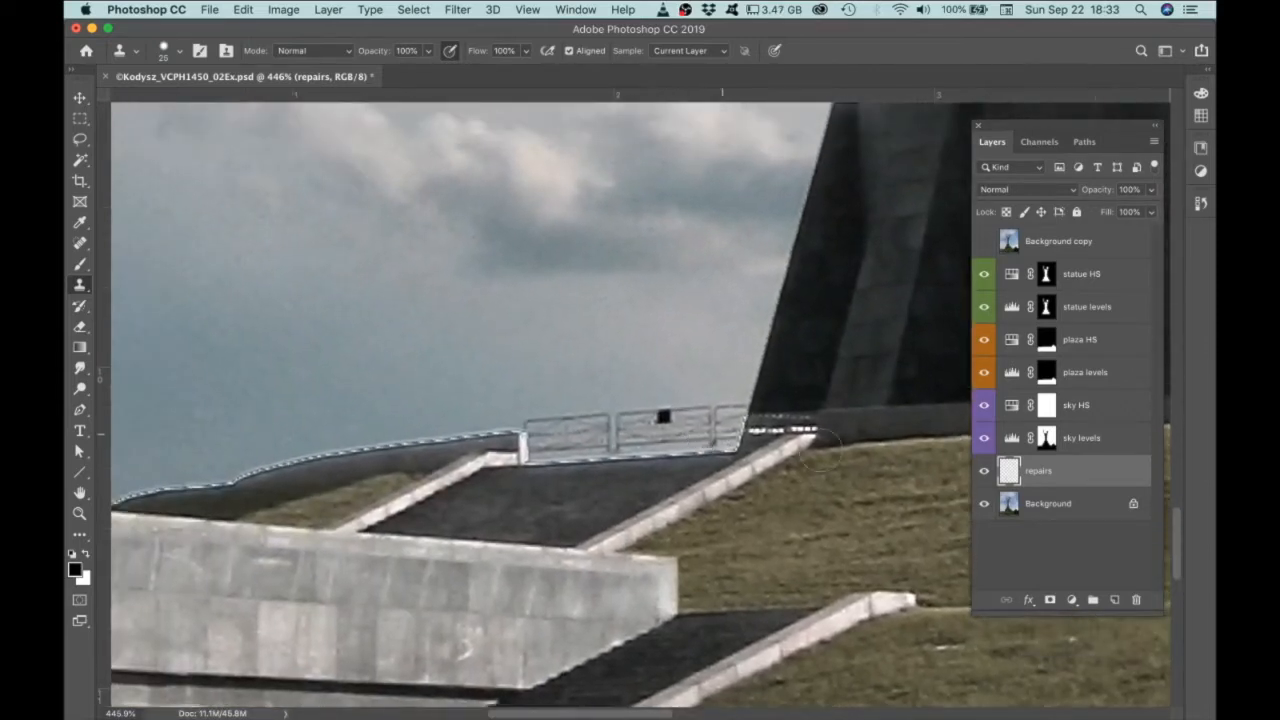
{"action": "left_click", "coordinate": [1047, 508]}
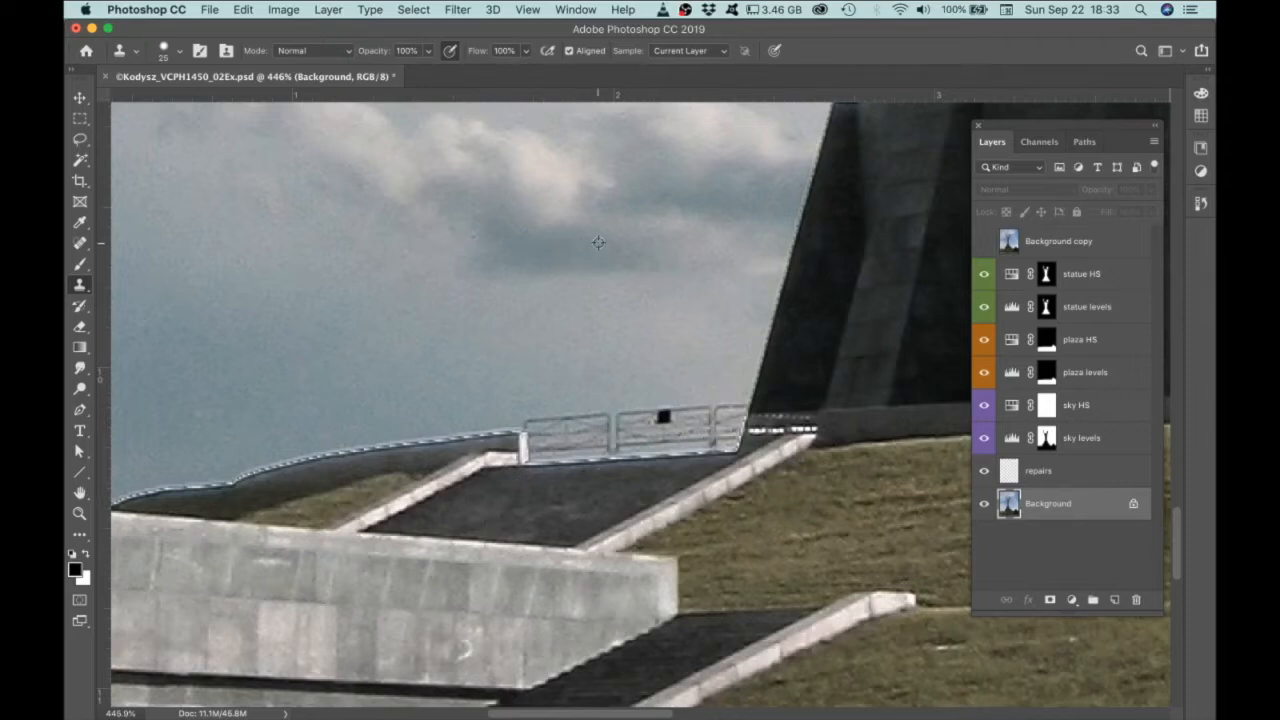
{"action": "left_click", "coordinate": [356, 273], "text": "alt"}
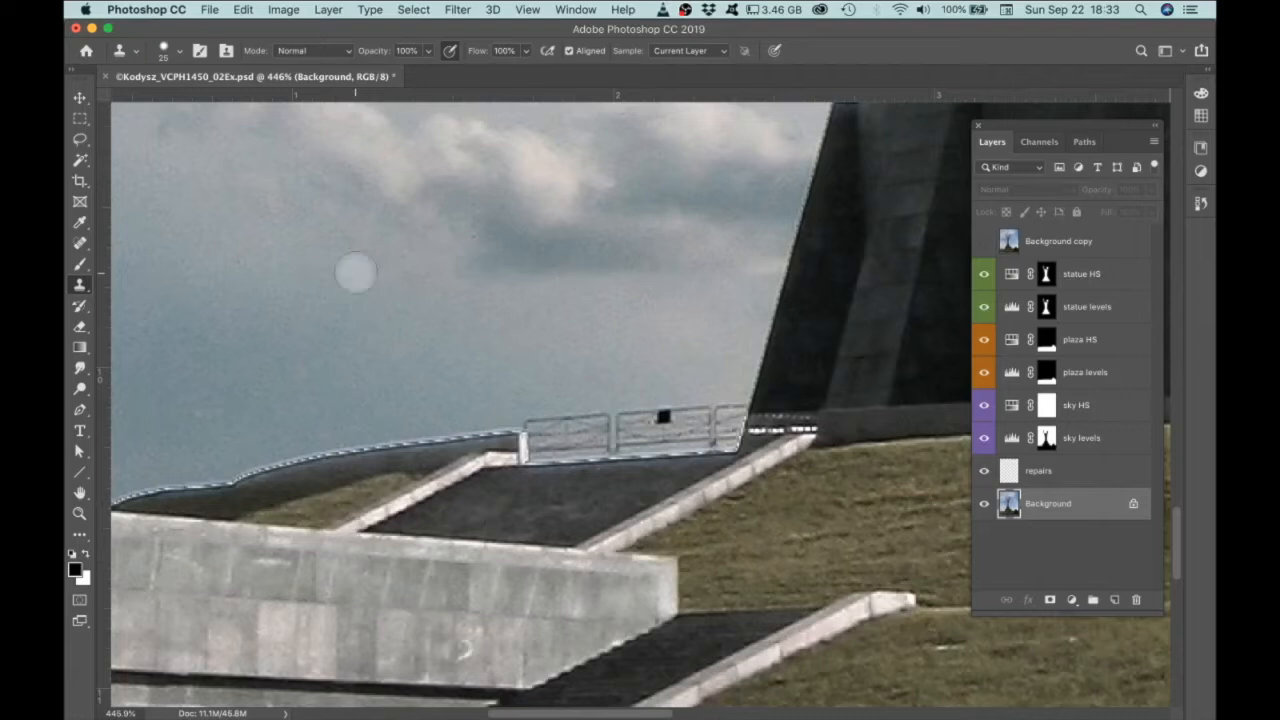
{"action": "left_click", "coordinate": [1047, 472]}
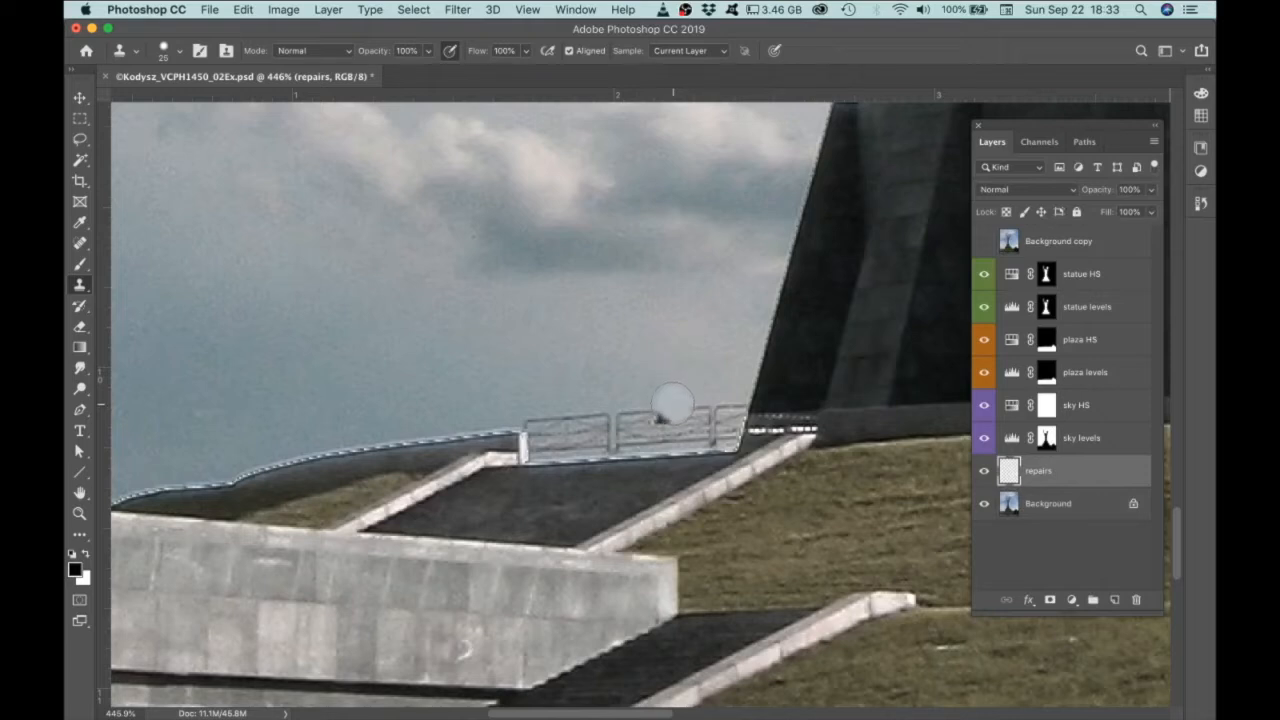
{"action": "mouse_move", "coordinate": [673, 403]}
{"action": "left_mouse_down"}
{"action": "mouse_move", "coordinate": [626, 407]}
{"action": "mouse_move", "coordinate": [710, 410]}
{"action": "mouse_move", "coordinate": [606, 418]}
{"action": "mouse_move", "coordinate": [528, 416]}
{"action": "left_mouse_up"}
Reduce the Clone Stamp to 9 px and clone sky over the railing's lower edge and the remnants beside the statue's base.
{"action": "key", "text": "["}
{"action": "key", "text": "["}
{"action": "key", "text": "["}
{"action": "key", "text": "["}
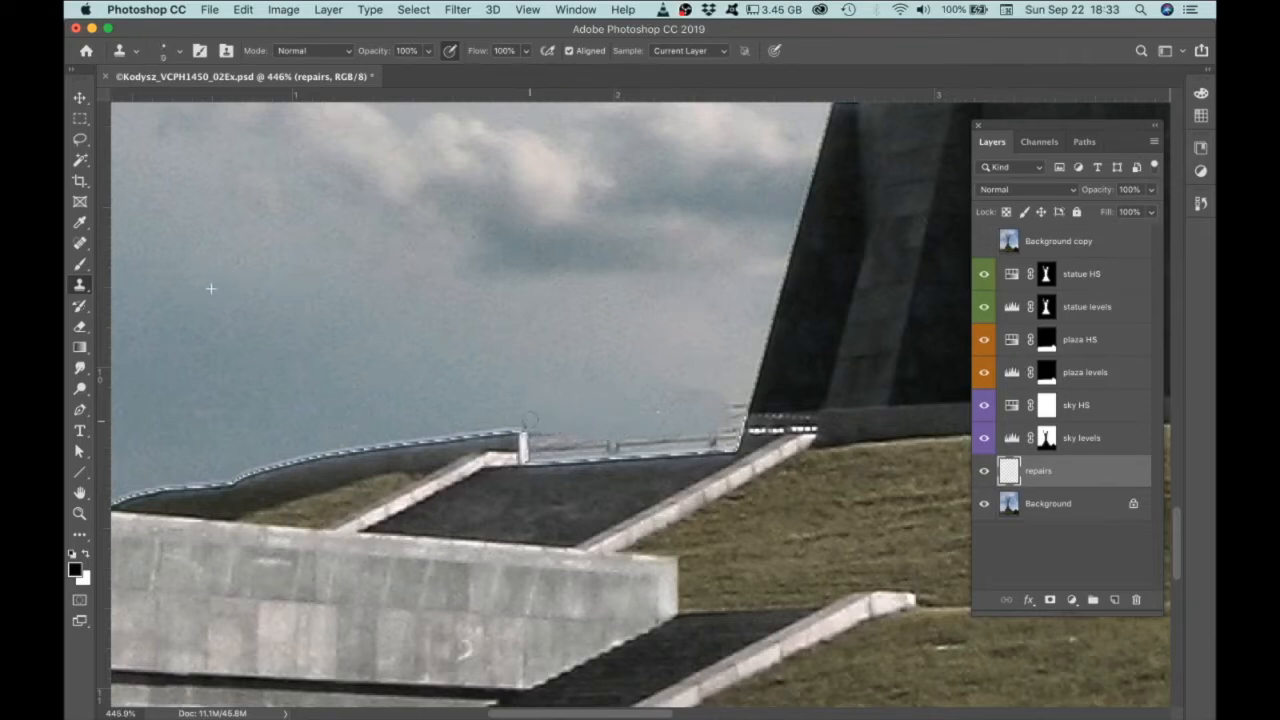
{"action": "left_click_drag", "start_coordinate": [537, 426], "coordinate": [538, 428]}
{"action": "left_click_drag", "start_coordinate": [537, 440], "coordinate": [537, 452]}
{"action": "left_click", "coordinate": [726, 442], "text": "shift"}
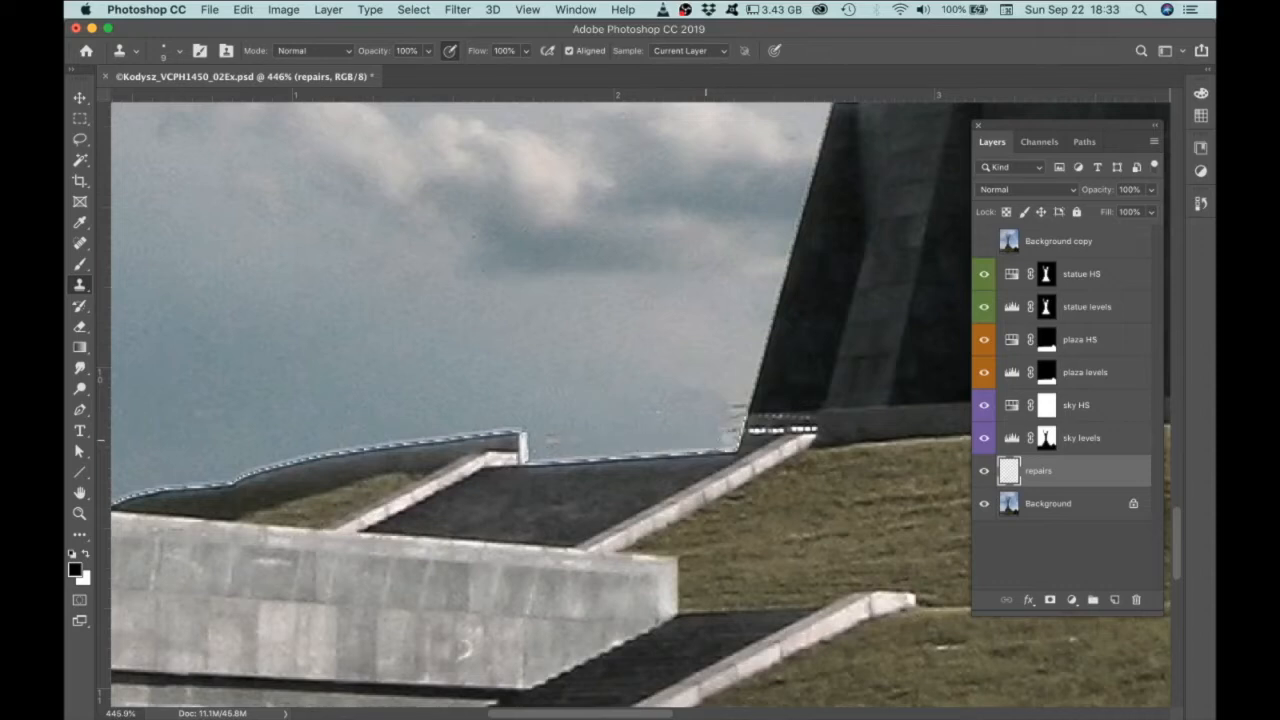
{"action": "left_click_drag", "start_coordinate": [566, 441], "coordinate": [551, 439]}
{"action": "mouse_move", "coordinate": [730, 436]}
{"action": "left_mouse_down"}
{"action": "mouse_move", "coordinate": [724, 405]}
{"action": "mouse_move", "coordinate": [724, 417]}
{"action": "left_mouse_up"}
Sample grass on the Background layer and clone it over the small dark stump on the lower lawn, painting on the repairs layer.
{"action": "scroll", "coordinate": [624, 357], "scroll_direction": "down", "scroll_amount": 5}
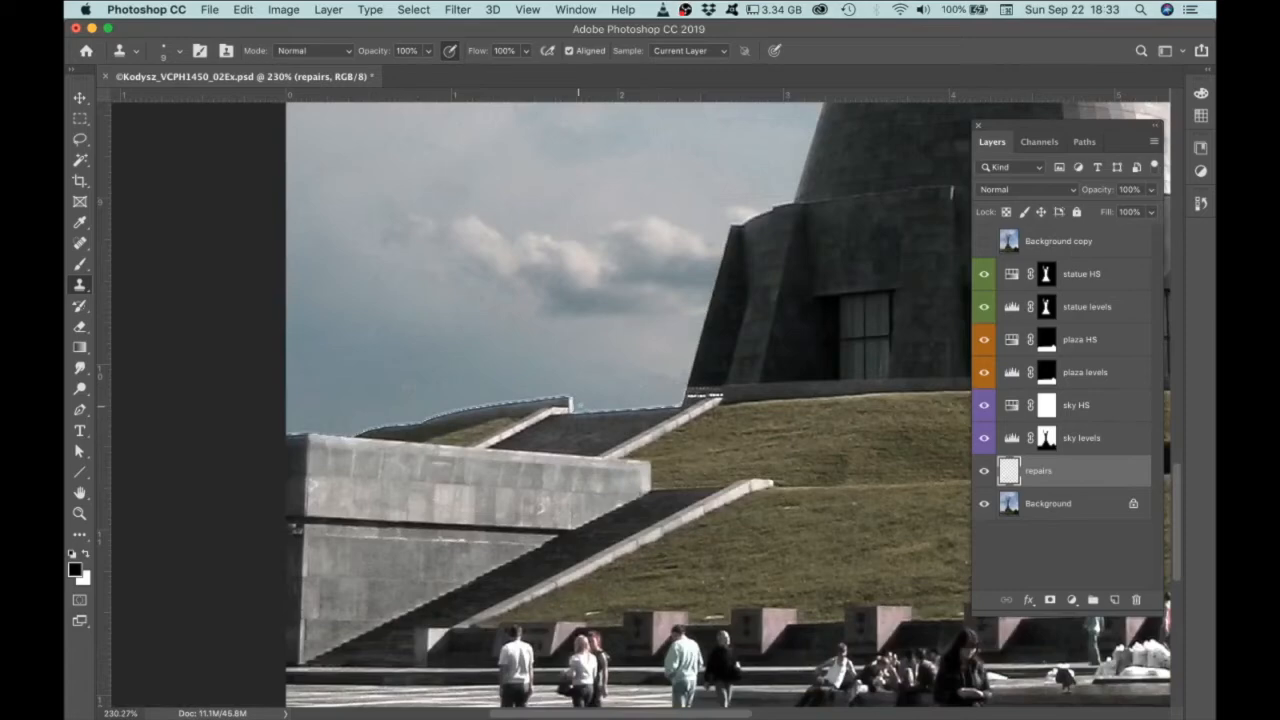
{"action": "left_click_drag", "start_coordinate": [723, 402], "coordinate": [444, 437]}
{"action": "left_click_drag", "start_coordinate": [573, 488], "coordinate": [433, 429]}
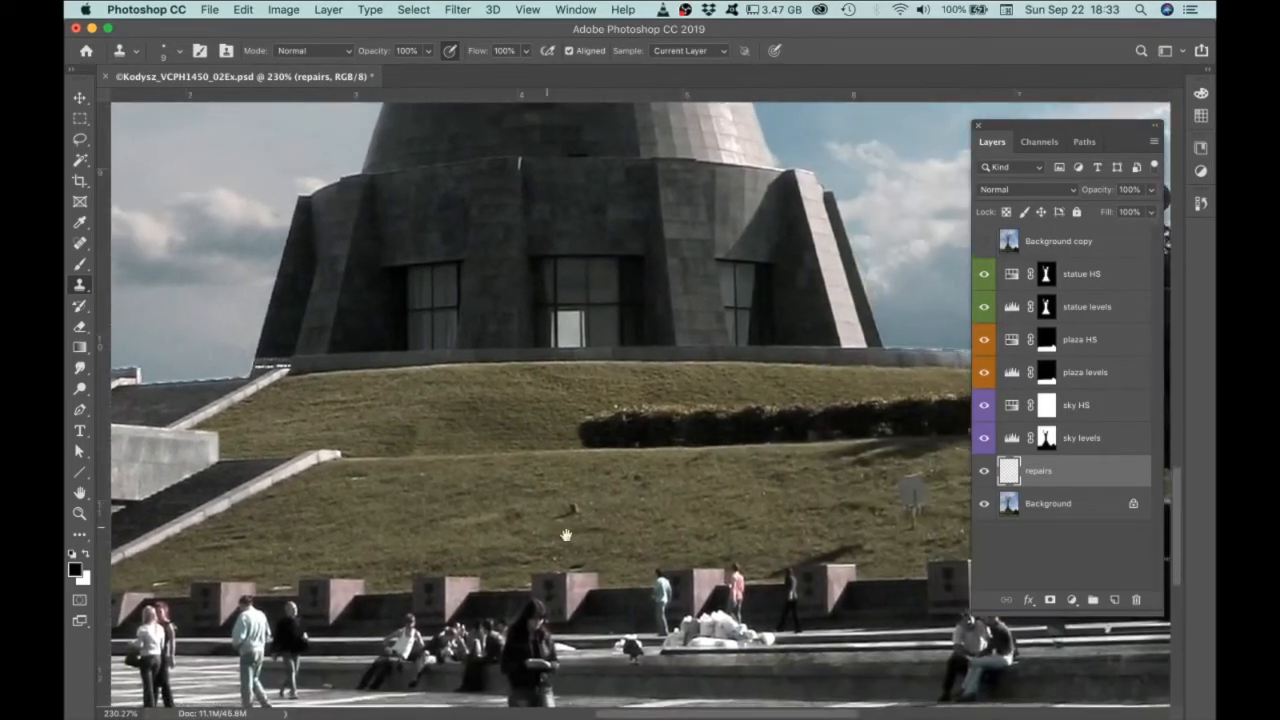
{"action": "scroll", "coordinate": [567, 519], "scroll_direction": "up", "scroll_amount": 5}
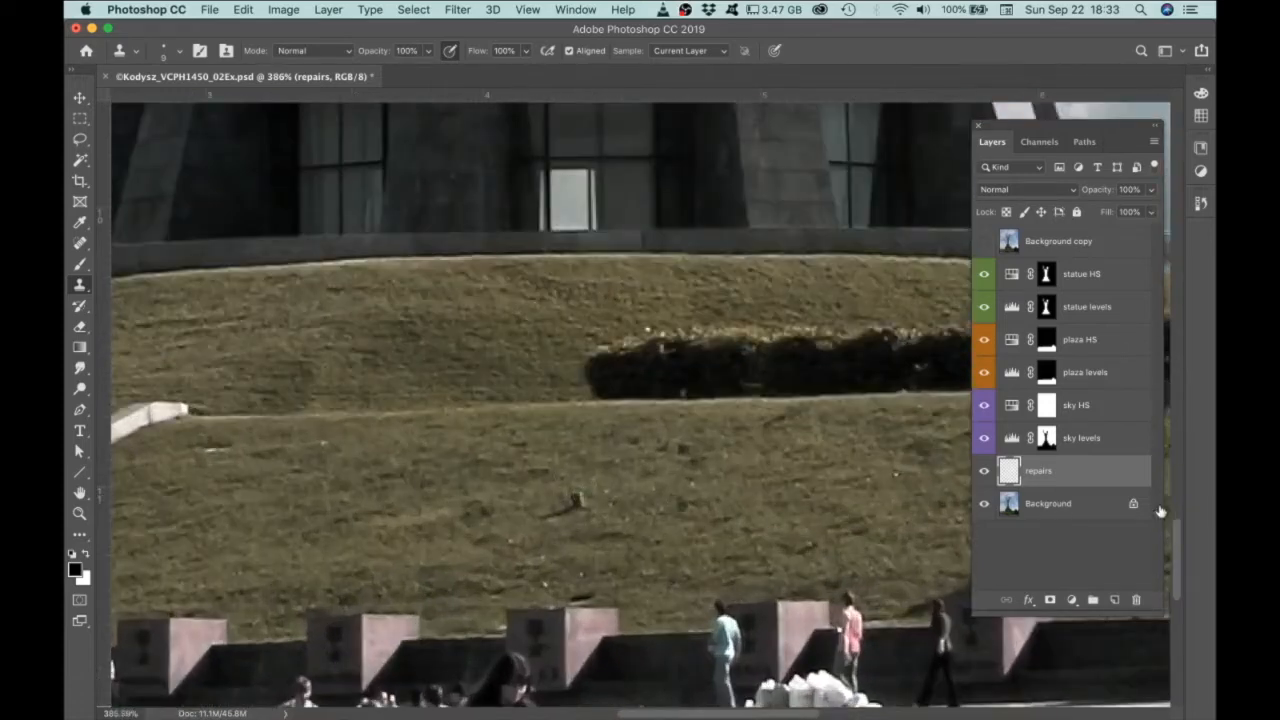
{"action": "left_click", "coordinate": [1050, 505]}
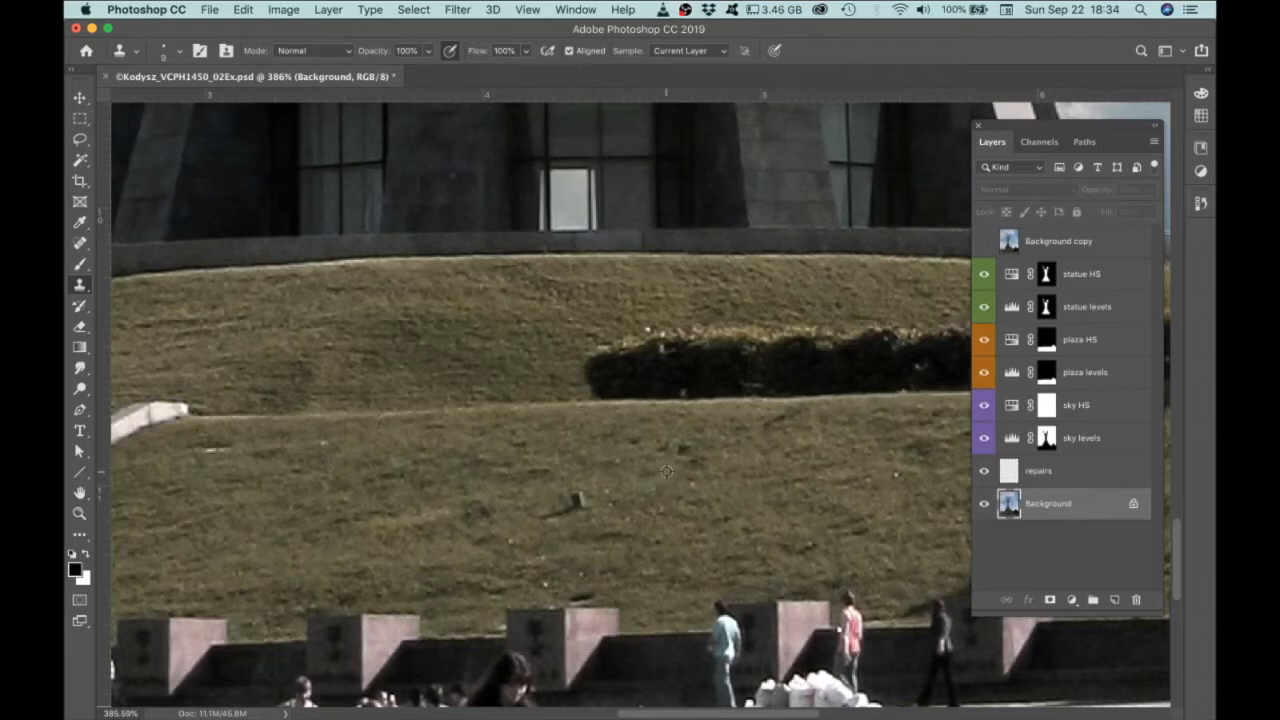
{"action": "left_click", "coordinate": [1032, 475]}
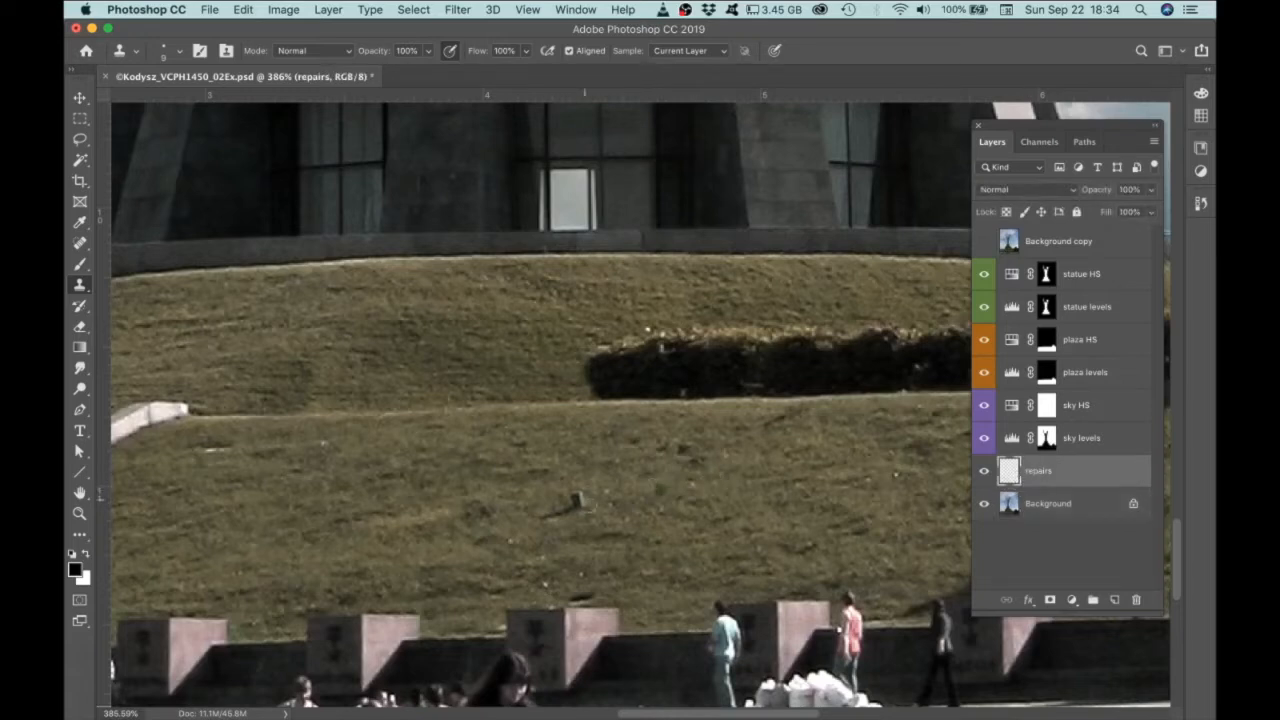
{"action": "mouse_move", "coordinate": [580, 498]}
{"action": "left_mouse_down"}
{"action": "mouse_move", "coordinate": [543, 518]}
{"action": "mouse_move", "coordinate": [571, 506]}
{"action": "left_mouse_up"}
Clone Background grass over the signboard and its post on the lawn near the dark sculpture, painting on the repairs layer.
{"action": "mouse_move", "coordinate": [791, 451]}
{"action": "left_mouse_down"}
{"action": "mouse_move", "coordinate": [720, 480]}
{"action": "mouse_move", "coordinate": [429, 509]}
{"action": "left_mouse_up"}
{"action": "left_click_drag", "start_coordinate": [737, 502], "coordinate": [560, 498]}
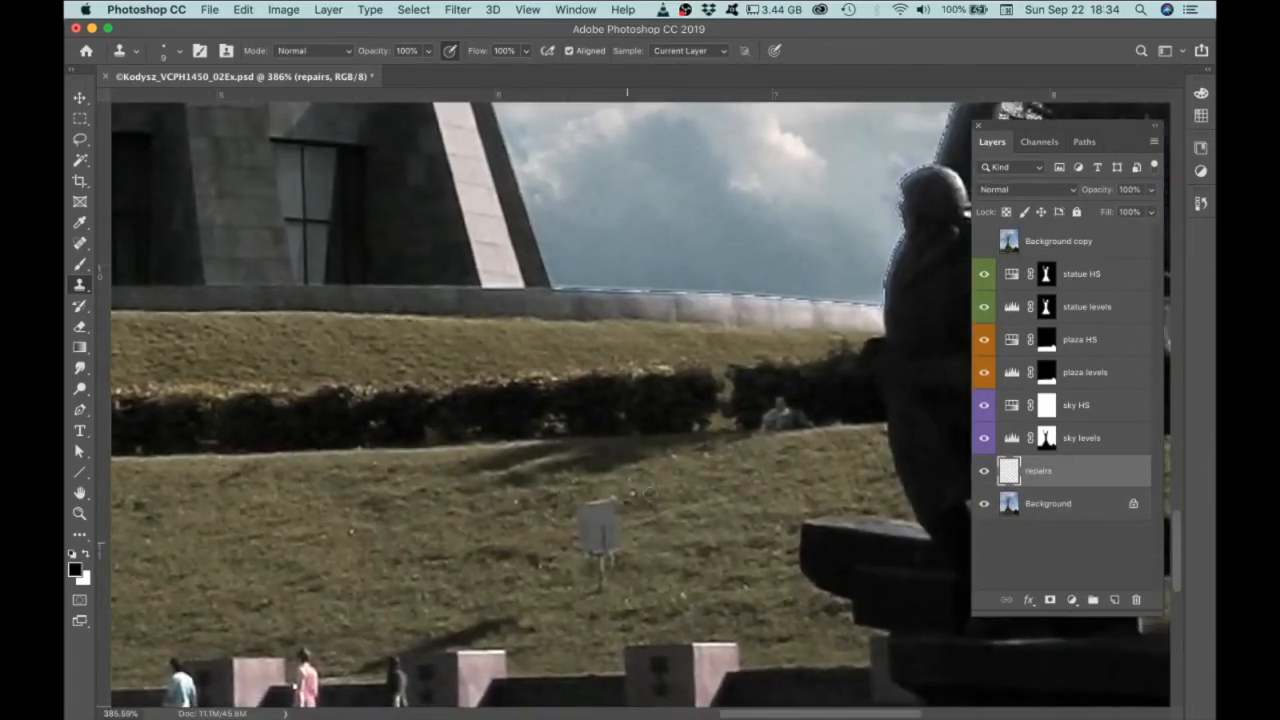
{"action": "left_click", "coordinate": [1040, 510]}
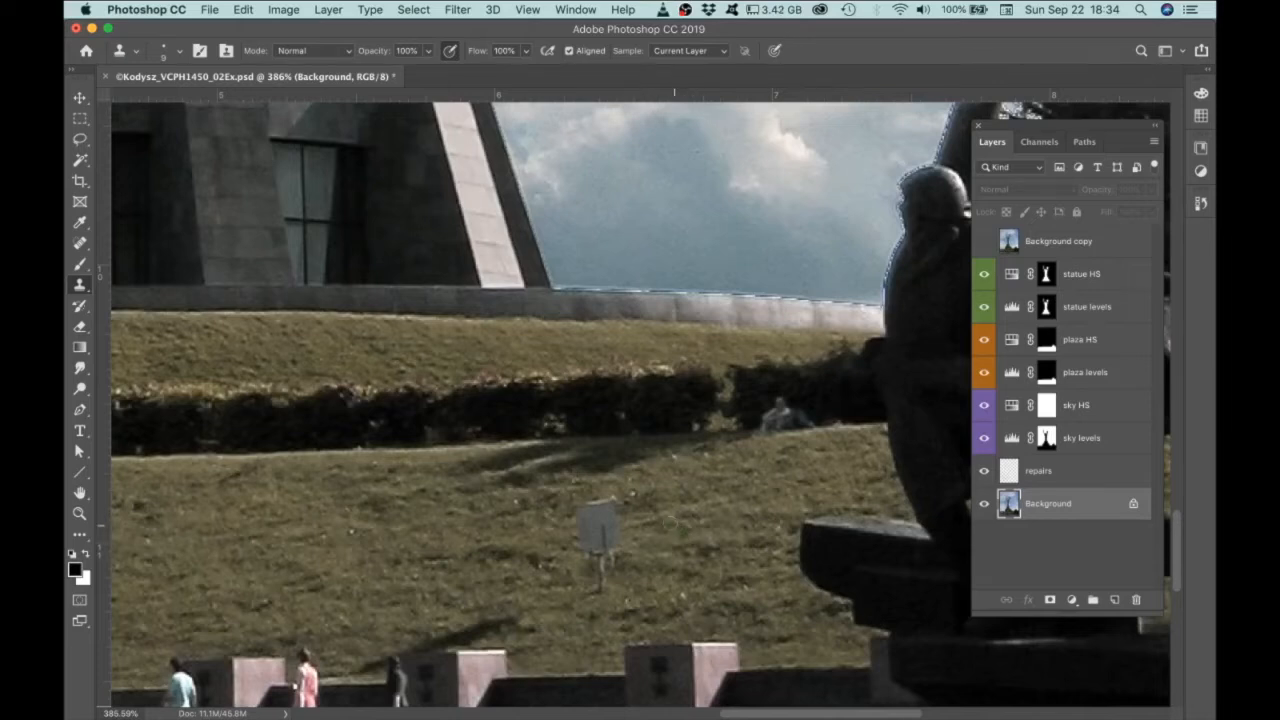
{"action": "left_click", "coordinate": [1047, 472]}
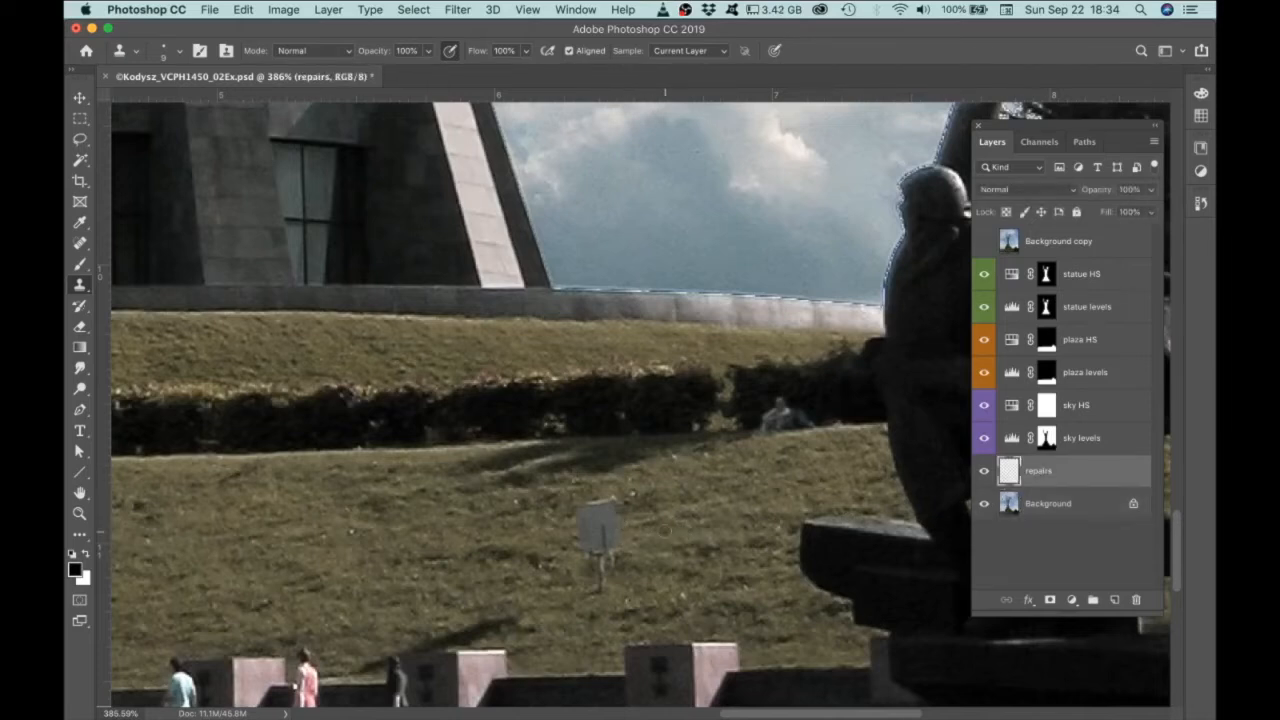
{"action": "mouse_move", "coordinate": [613, 560]}
{"action": "left_mouse_down"}
{"action": "mouse_move", "coordinate": [602, 501]}
{"action": "mouse_move", "coordinate": [588, 517]}
{"action": "mouse_move", "coordinate": [600, 585]}
{"action": "left_mouse_up"}
{"action": "left_click", "coordinate": [533, 568], "text": "alt"}
{"action": "left_click_drag", "start_coordinate": [512, 622], "coordinate": [496, 625]}
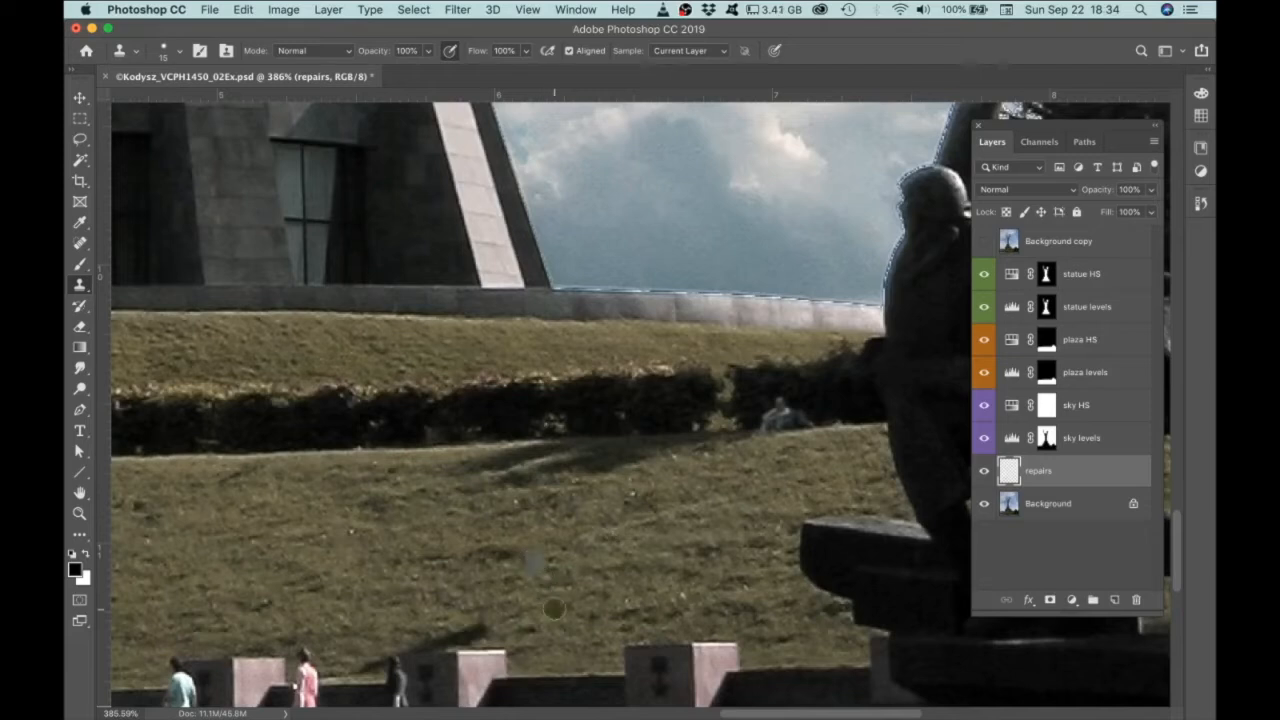
Try to clone fresh Background grass over the greyish spot on the lawn, and undo that stroke.
{"action": "left_click", "coordinate": [1050, 505]}
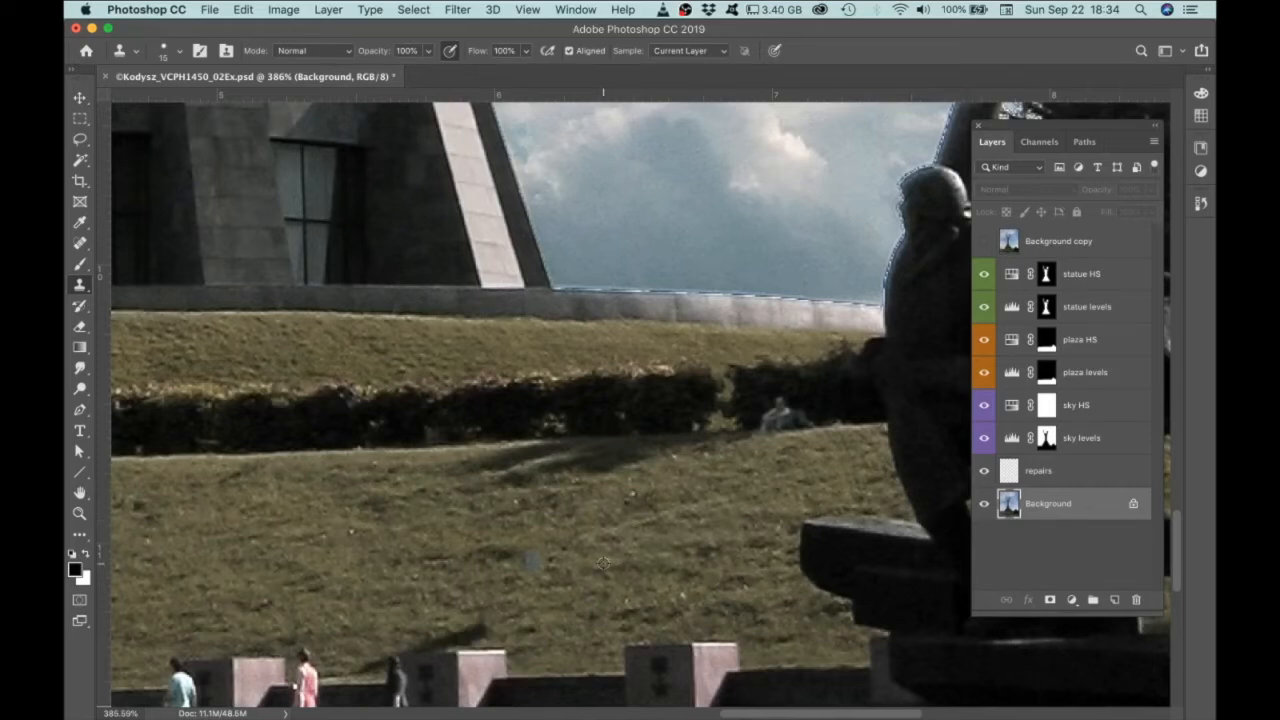
{"action": "left_click", "coordinate": [1073, 478]}
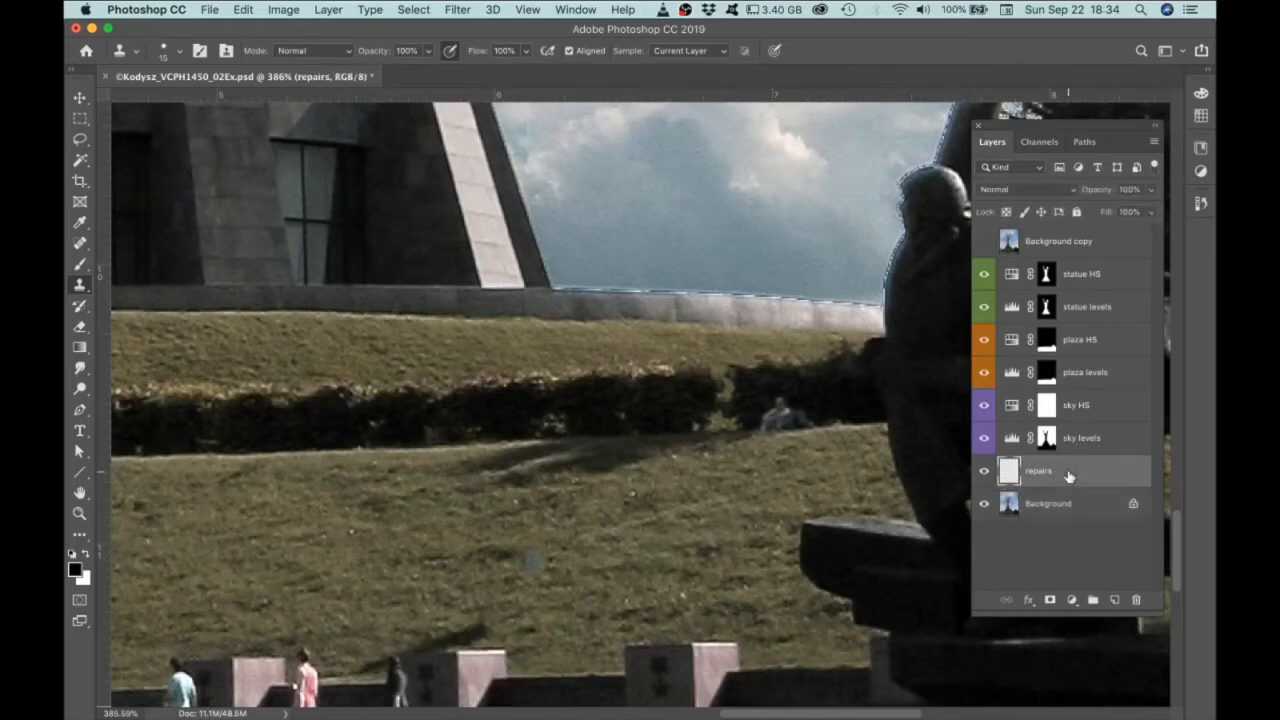
{"action": "left_click_drag", "start_coordinate": [532, 560], "coordinate": [535, 565]}
{"action": "key", "text": "super+z"}
Clone Background grass over the greyish lawn spot and the dark shadow above the stone blocks, painting on the repairs layer.
{"action": "left_click", "coordinate": [1047, 507]}
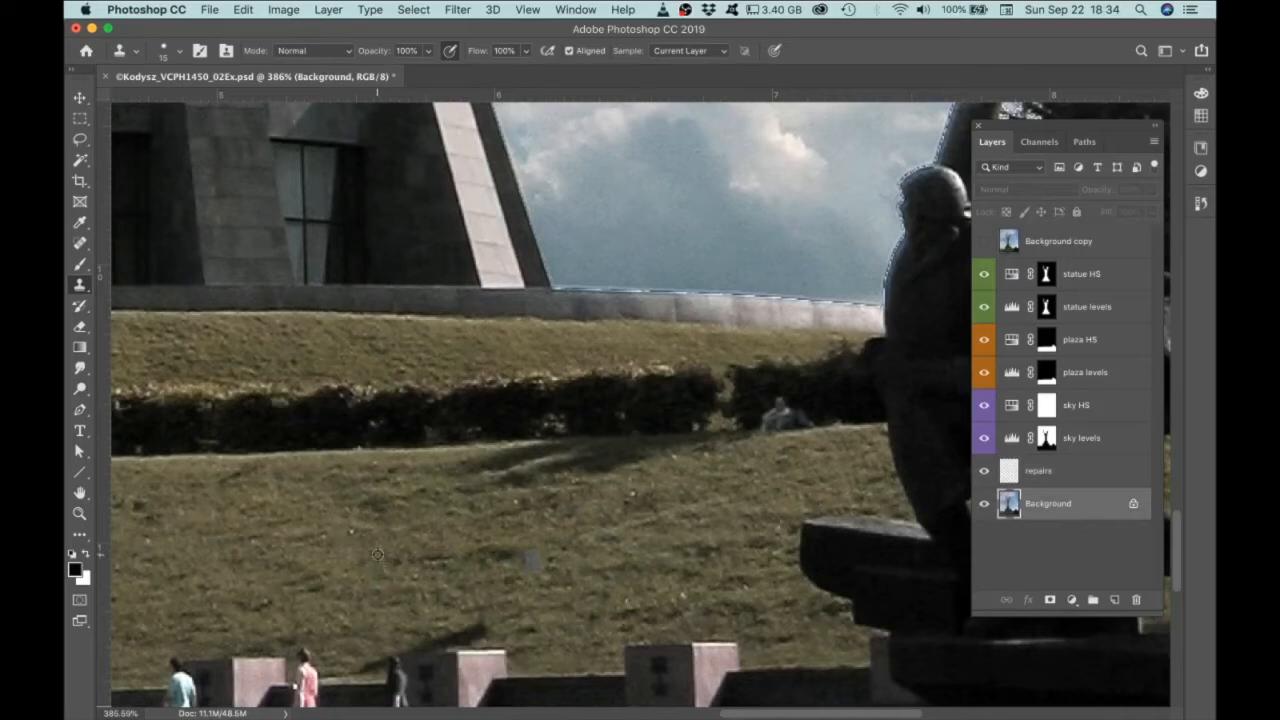
{"action": "left_click", "coordinate": [1043, 473]}
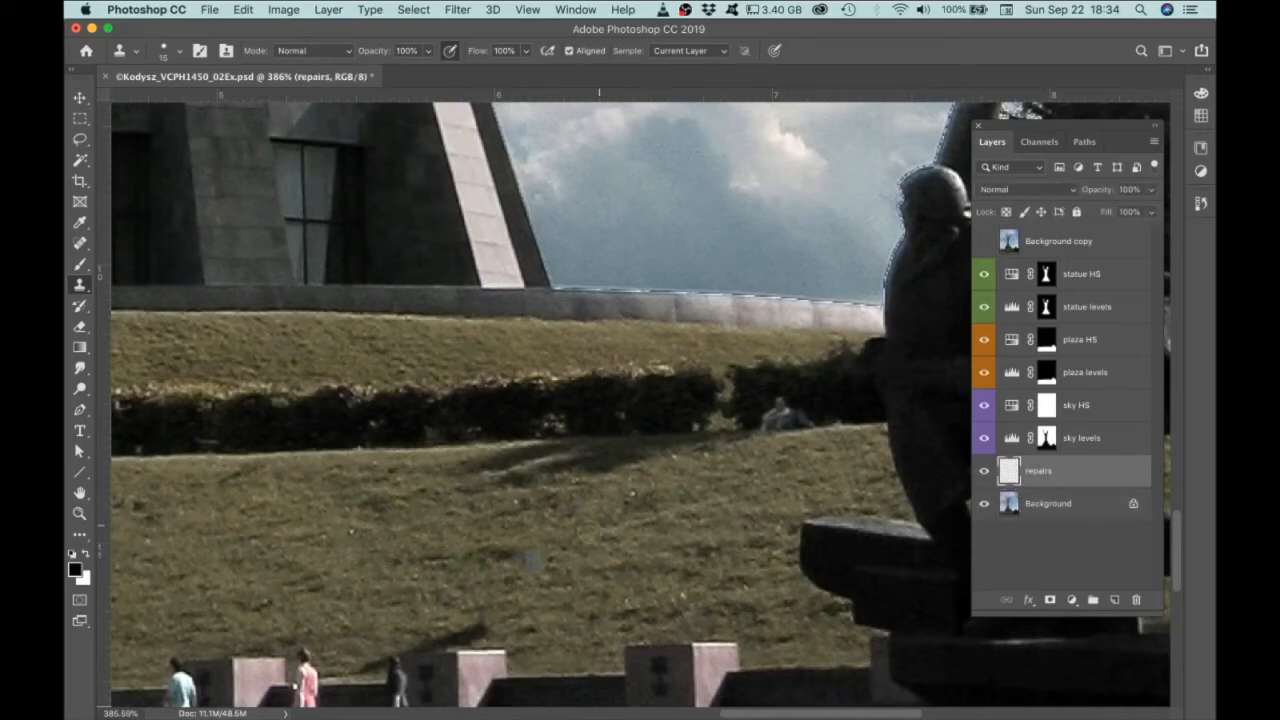
{"action": "left_click_drag", "start_coordinate": [541, 564], "coordinate": [530, 567]}
{"action": "mouse_move", "coordinate": [487, 623]}
{"action": "left_mouse_down"}
{"action": "mouse_move", "coordinate": [402, 635]}
{"action": "mouse_move", "coordinate": [376, 660]}
{"action": "left_mouse_up"}
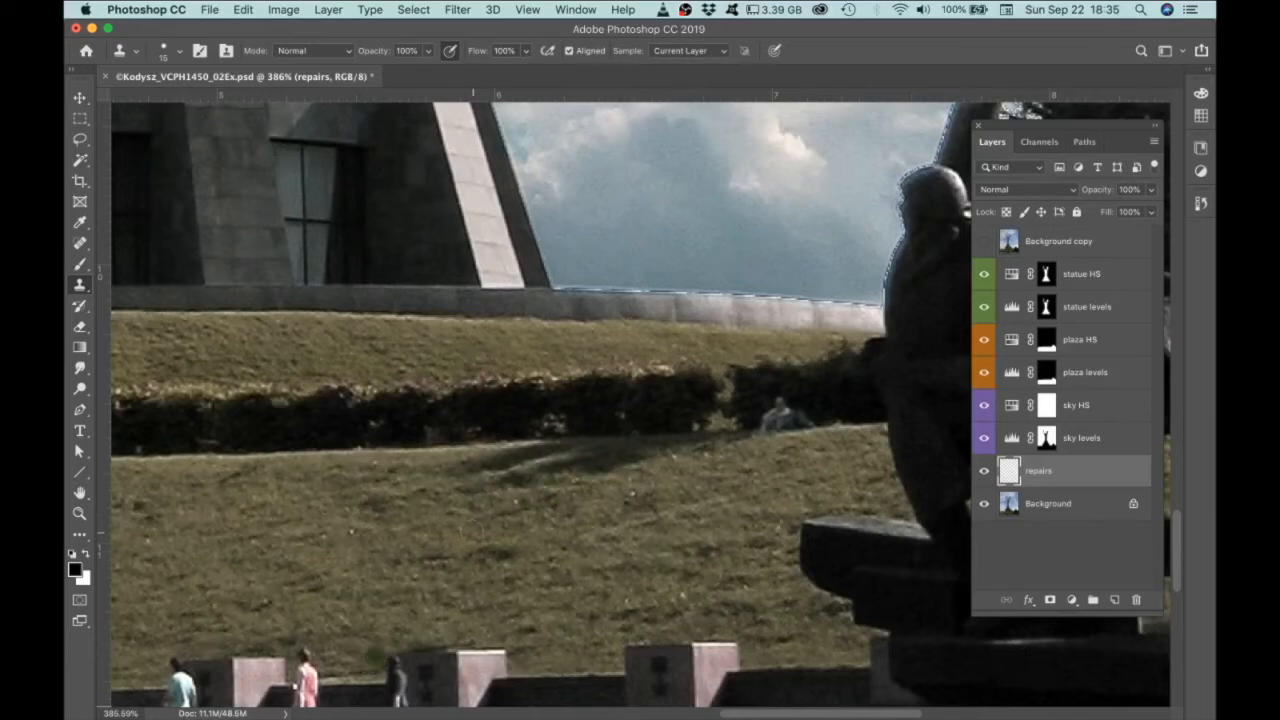
{"action": "left_click", "coordinate": [1045, 500]}
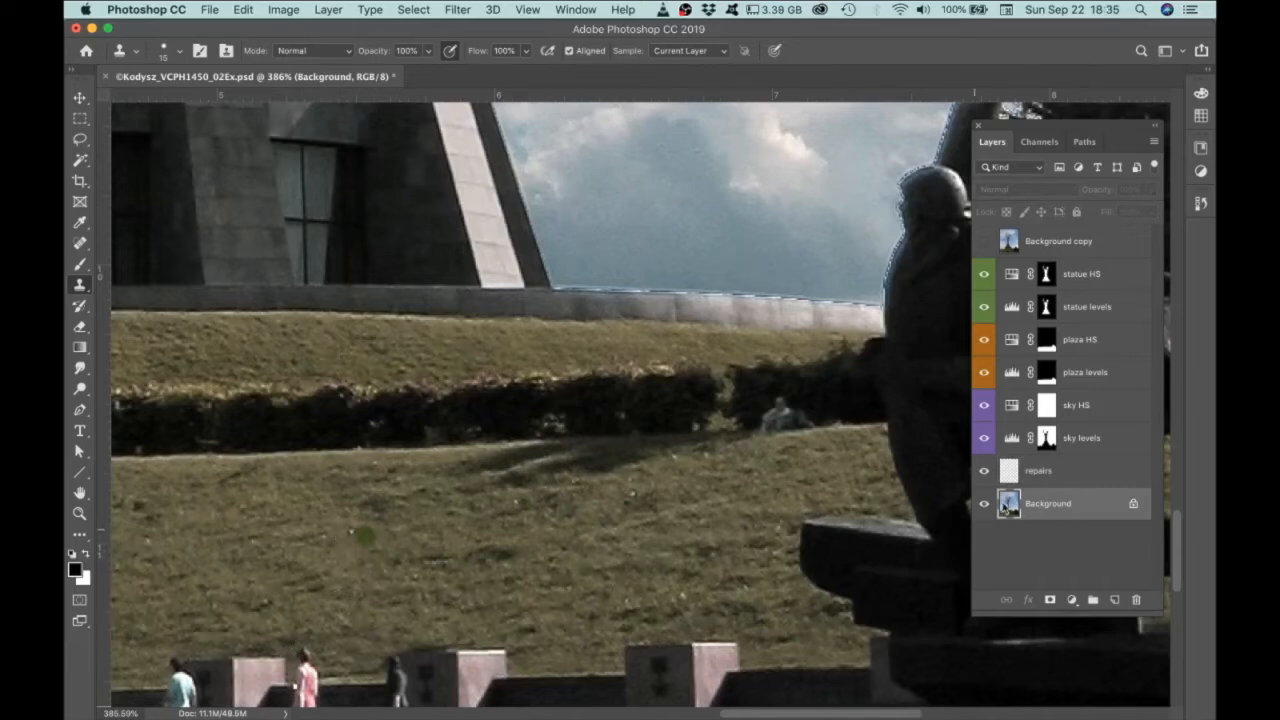
{"action": "left_click", "coordinate": [1041, 477]}
{"action": "left_click_drag", "start_coordinate": [462, 632], "coordinate": [400, 640]}
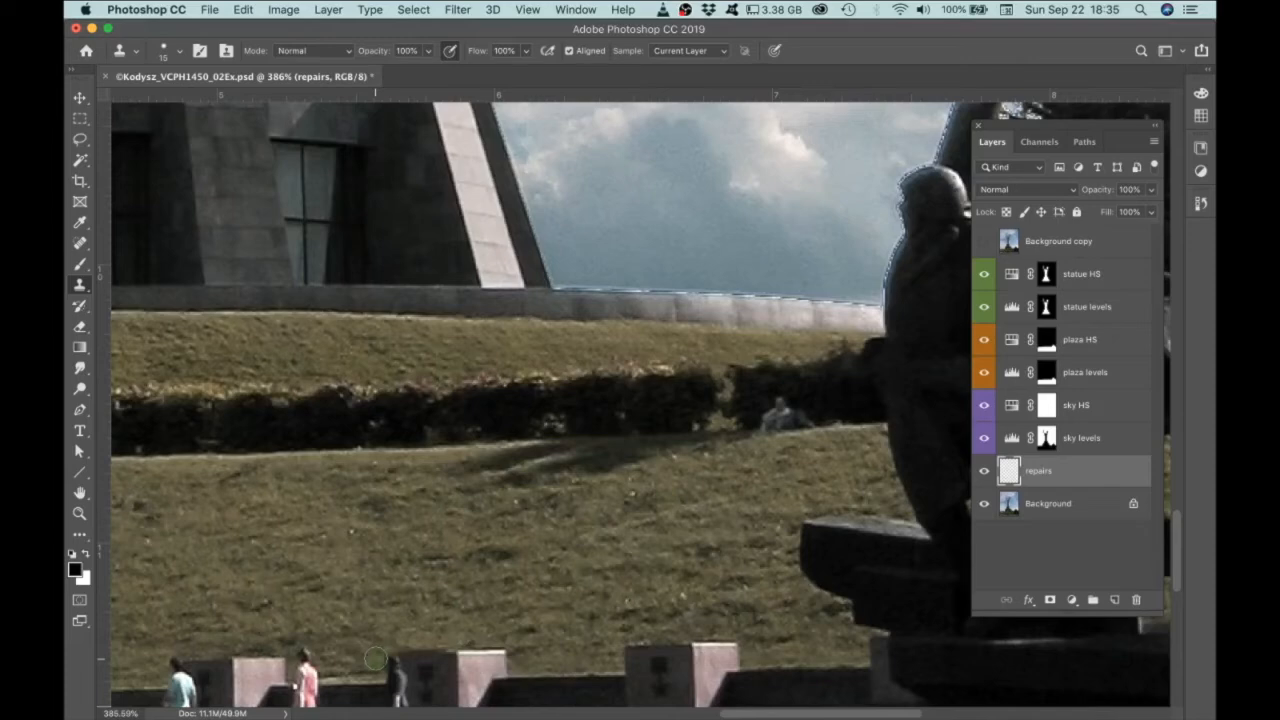
Sample the dark hedge on the Background layer and clone it over the seated figure beside the sculpture, painting on the repairs layer.
{"action": "mouse_move", "coordinate": [769, 532]}
{"action": "left_mouse_down"}
{"action": "mouse_move", "coordinate": [641, 629]}
{"action": "mouse_move", "coordinate": [633, 618]}
{"action": "left_mouse_up"}
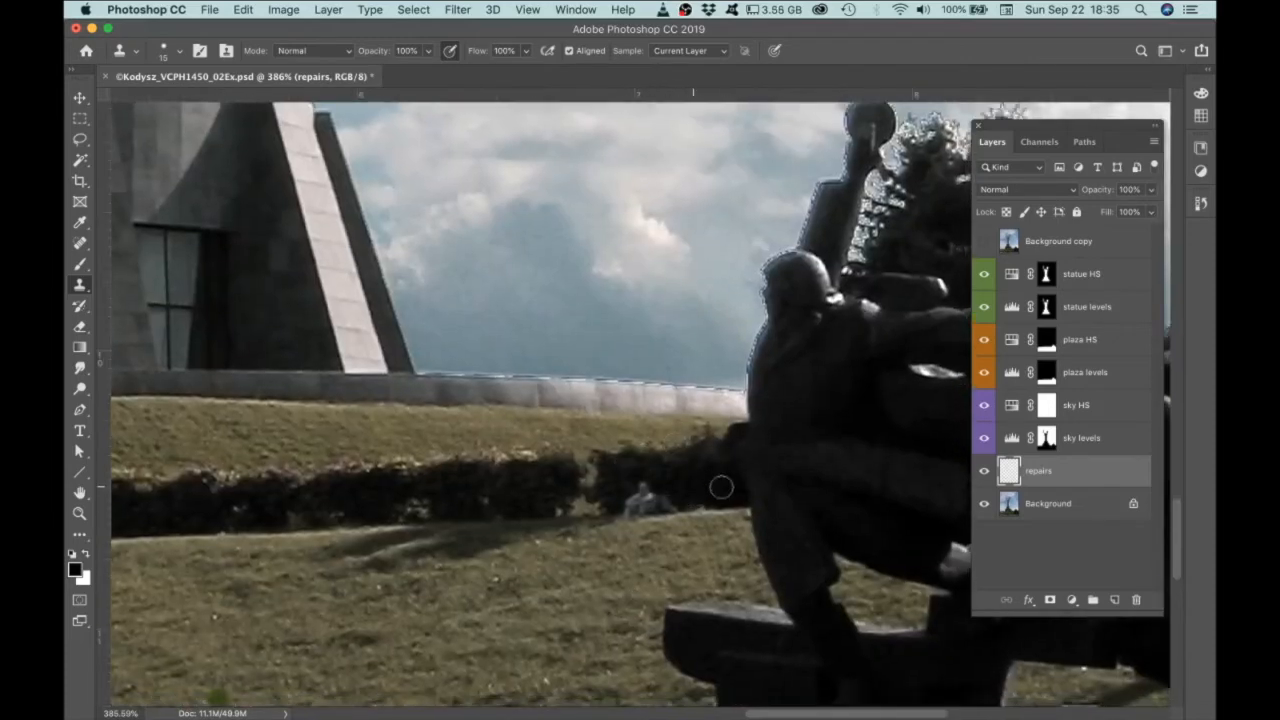
{"action": "left_click", "coordinate": [1050, 504]}
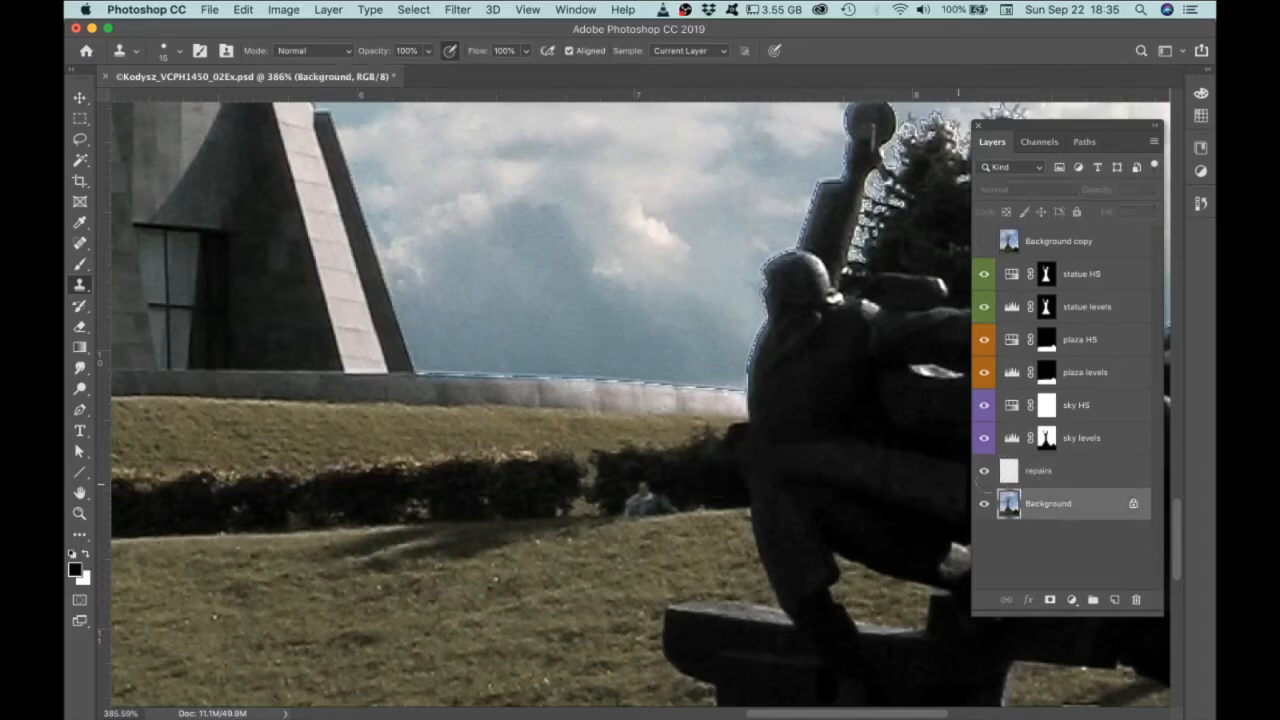
{"action": "left_click", "coordinate": [1024, 471]}
{"action": "mouse_move", "coordinate": [654, 488]}
{"action": "left_mouse_down"}
{"action": "mouse_move", "coordinate": [669, 498]}
{"action": "mouse_move", "coordinate": [632, 507]}
{"action": "mouse_move", "coordinate": [654, 503]}
{"action": "left_mouse_up"}
{"action": "left_click", "coordinate": [670, 501]}
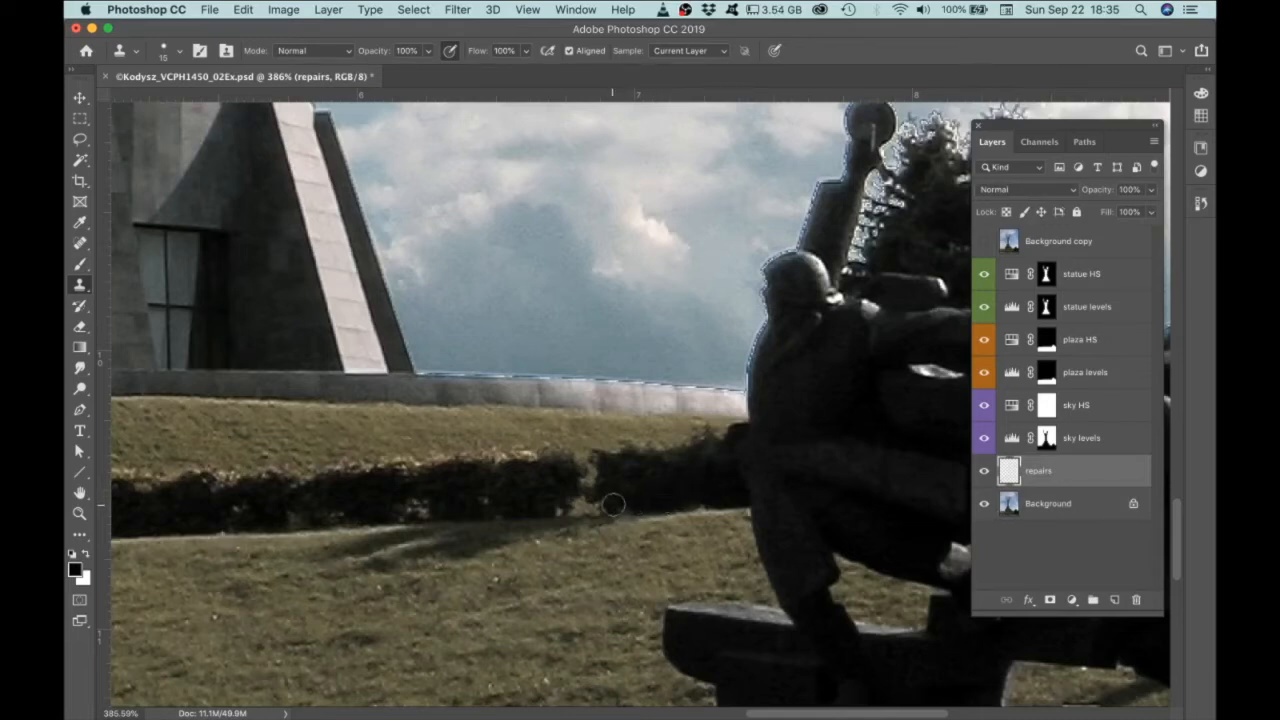
{"action": "left_click", "coordinate": [622, 504]}
Check the retouched photo as a whole and save the PSD with Maximize Compatibility enabled.
{"action": "scroll", "coordinate": [622, 504], "scroll_direction": "down", "scroll_amount": 5}
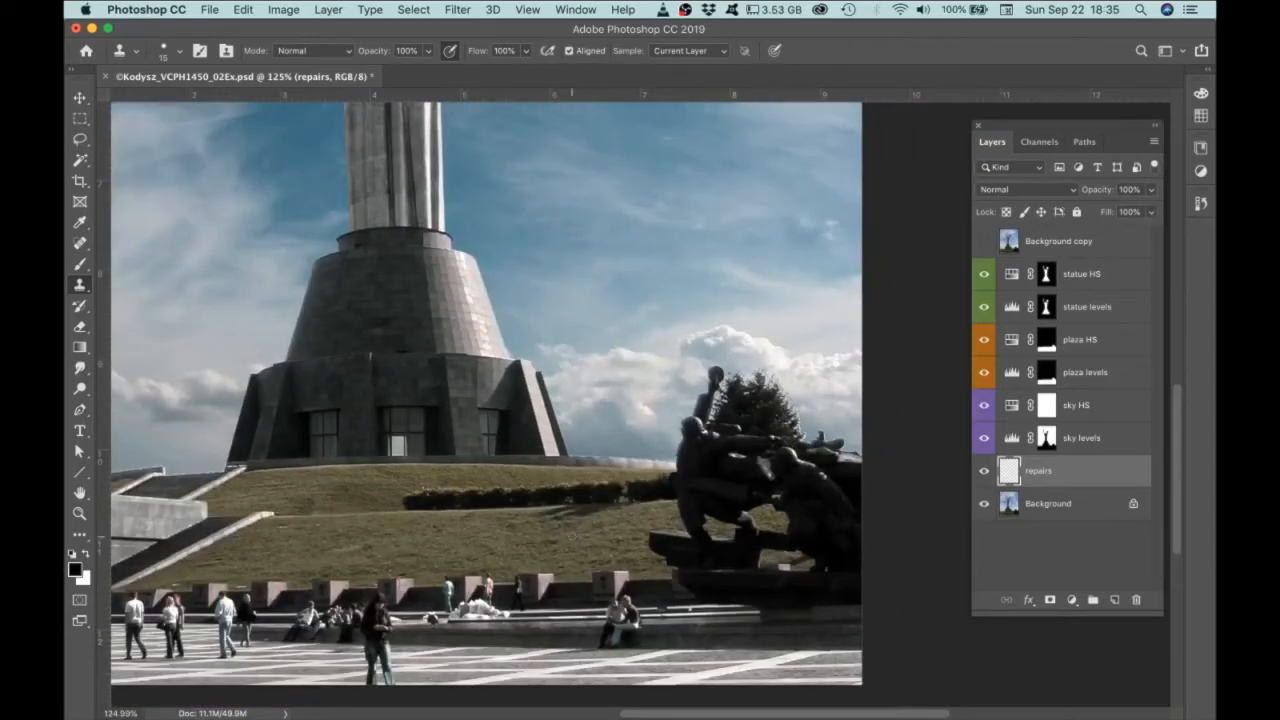
{"action": "left_click_drag", "start_coordinate": [570, 534], "coordinate": [677, 531]}
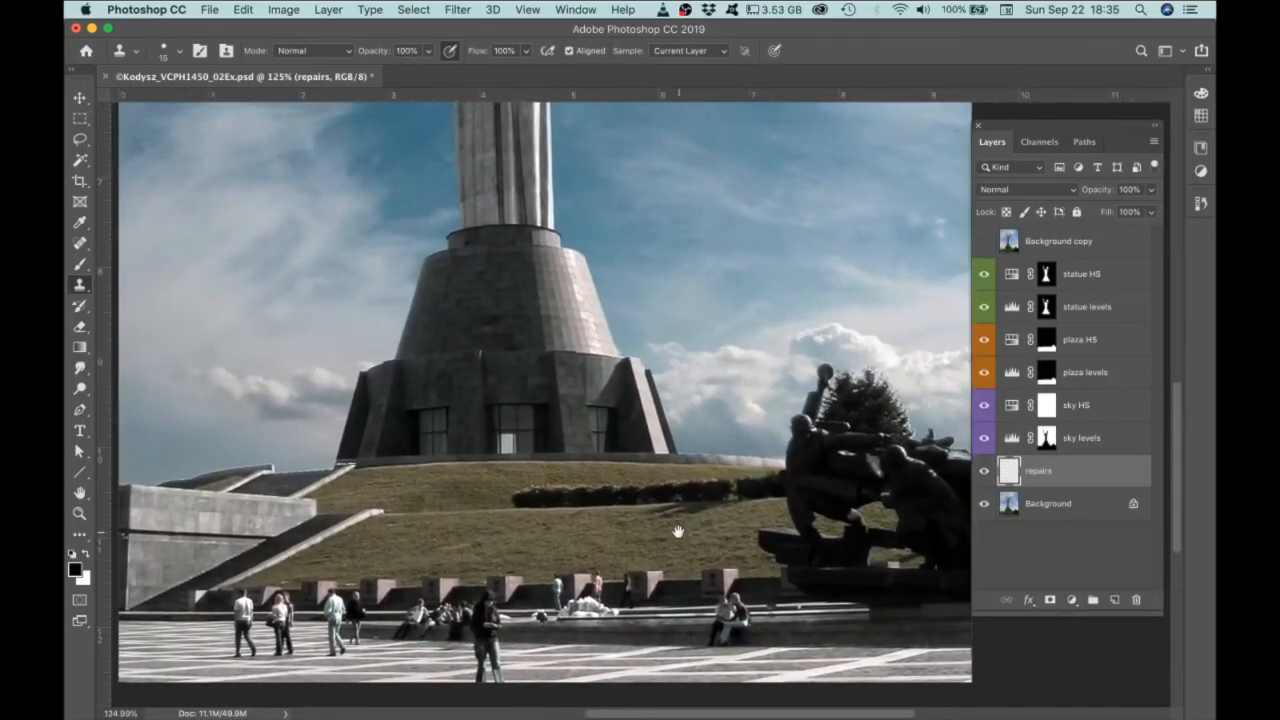
{"action": "scroll", "coordinate": [631, 473], "scroll_direction": "down", "scroll_amount": 1}
{"action": "scroll", "coordinate": [631, 472], "scroll_direction": "down", "scroll_amount": 2}
{"action": "mouse_move", "coordinate": [620, 370]}
{"action": "left_mouse_down"}
{"action": "mouse_move", "coordinate": [686, 503]}
{"action": "mouse_move", "coordinate": [678, 476]}
{"action": "left_mouse_up"}
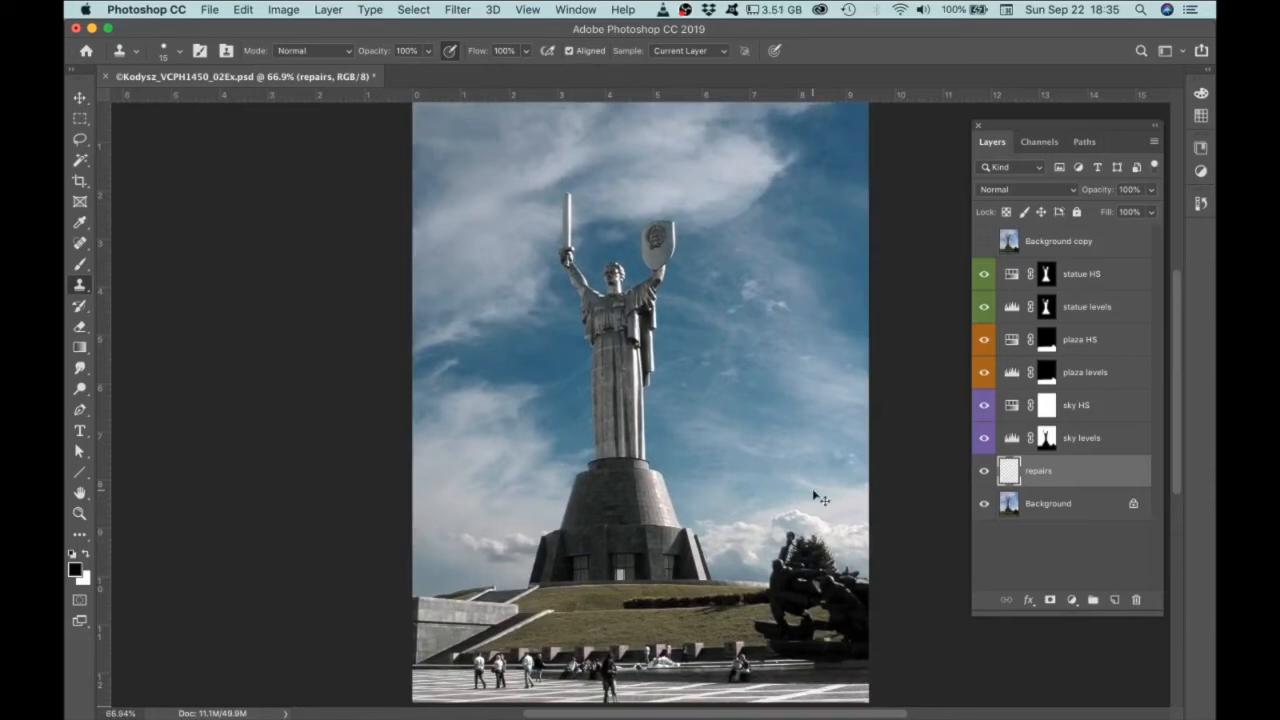
{"action": "key", "text": "super+s"}
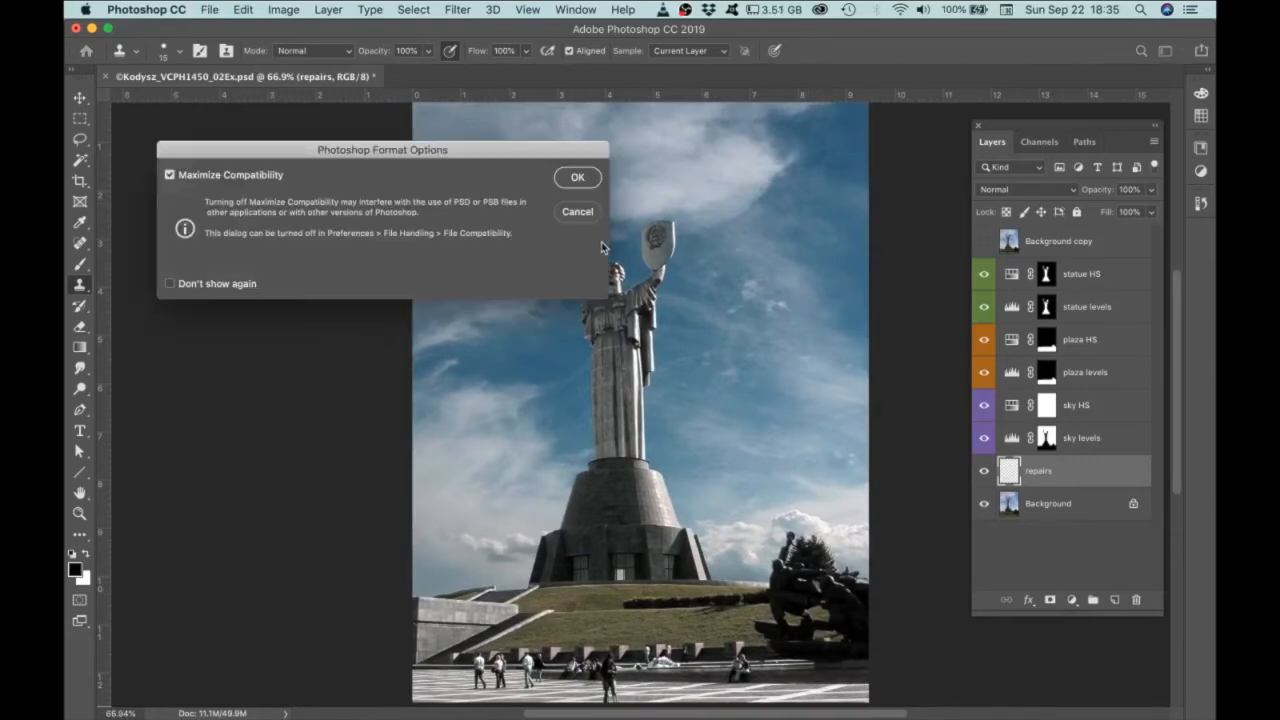
{"action": "left_click", "coordinate": [578, 178]}
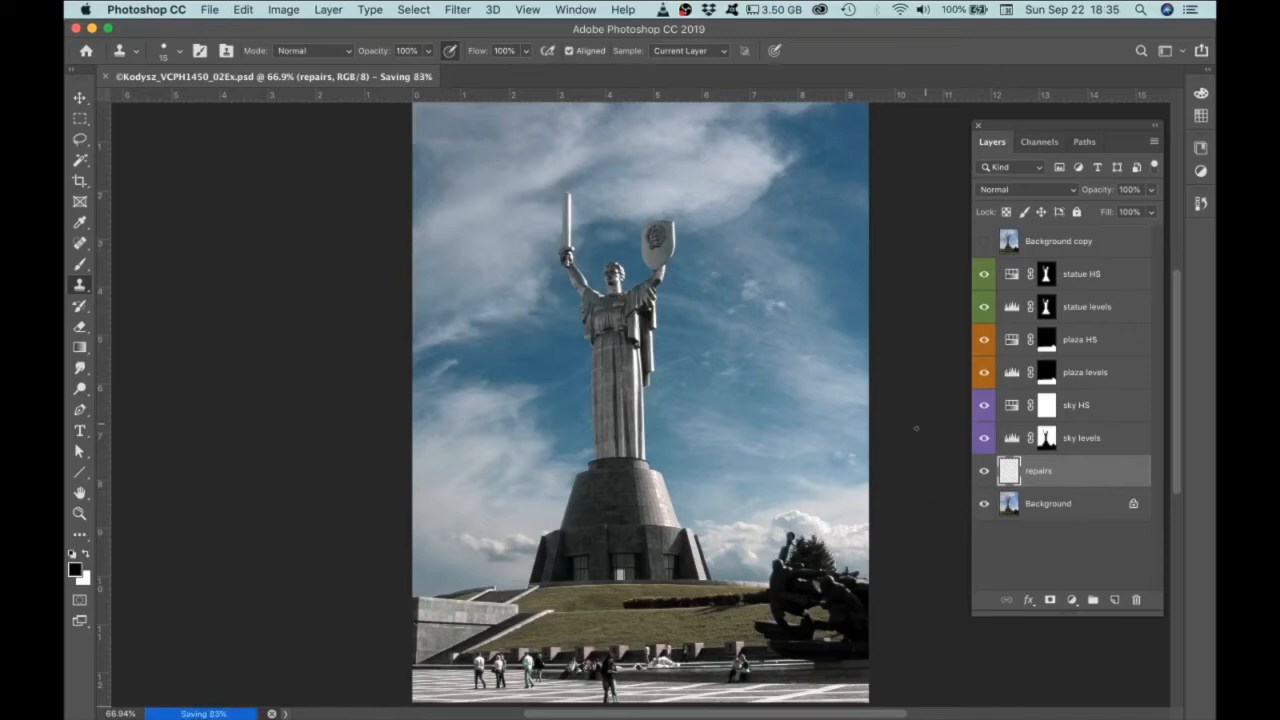
Add a Hue/Saturation adjustment layer directly above the Background copy layer and name it "bw HS".
{"action": "scroll", "coordinate": [882, 423], "scroll_direction": "up", "scroll_amount": 2}
{"action": "scroll", "coordinate": [878, 422], "scroll_direction": "down", "scroll_amount": 3}
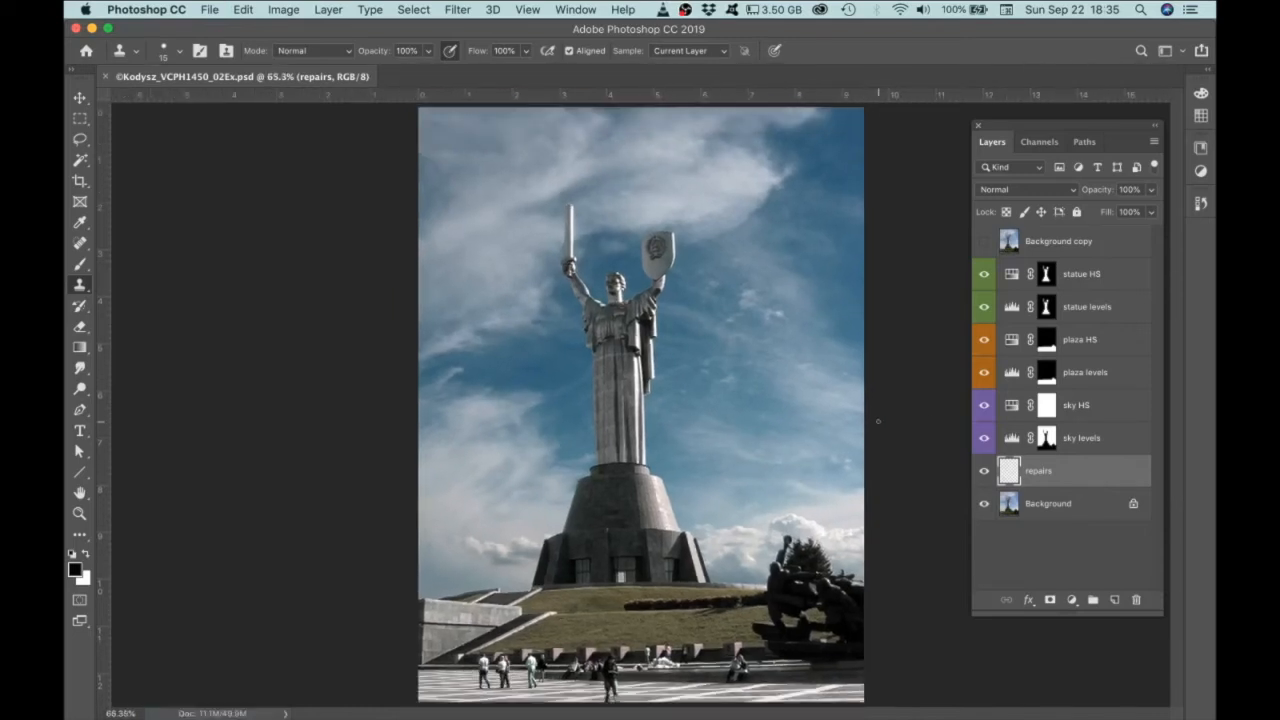
{"action": "scroll", "coordinate": [878, 421], "scroll_direction": "down", "scroll_amount": 1}
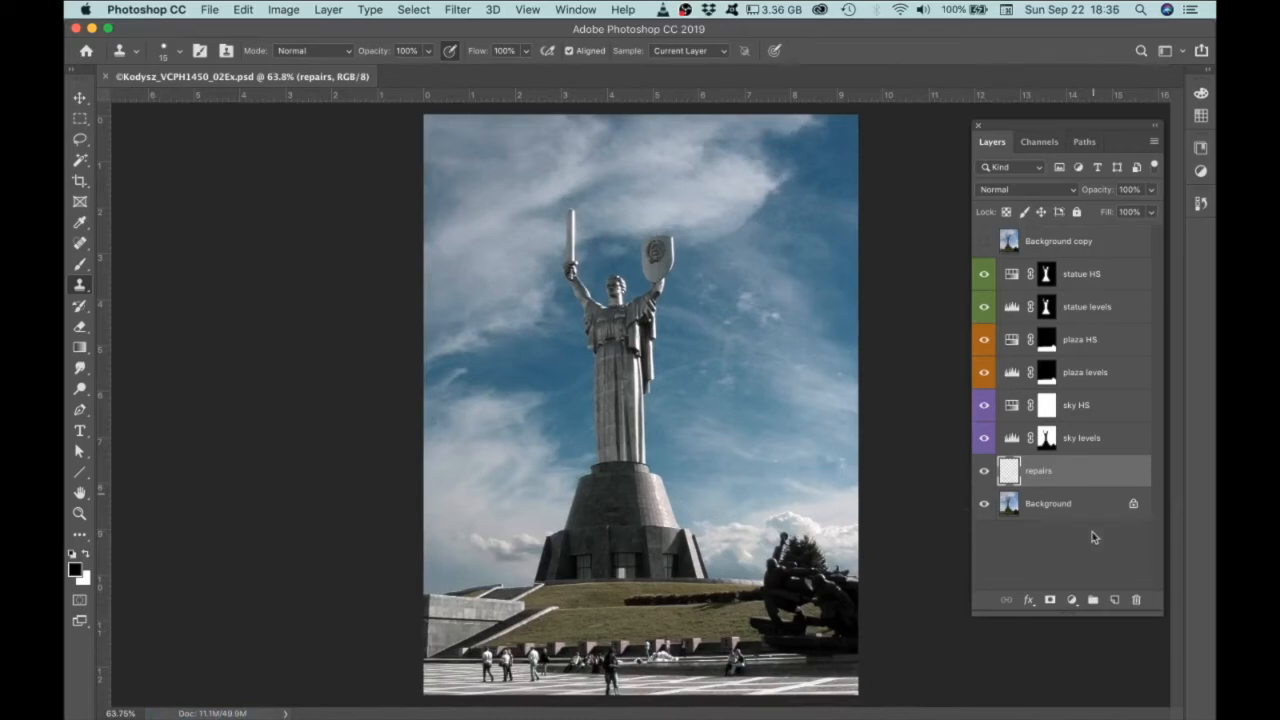
{"action": "left_click", "coordinate": [1058, 245]}
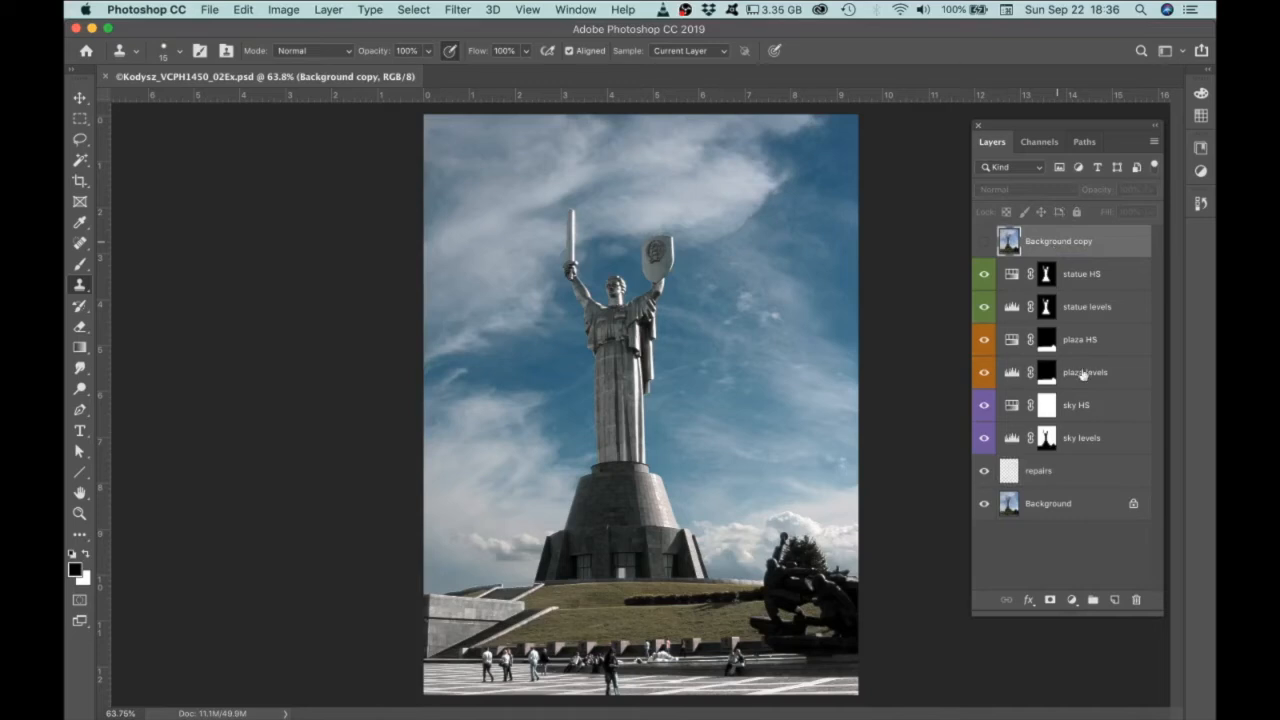
{"action": "left_click", "coordinate": [1072, 600]}
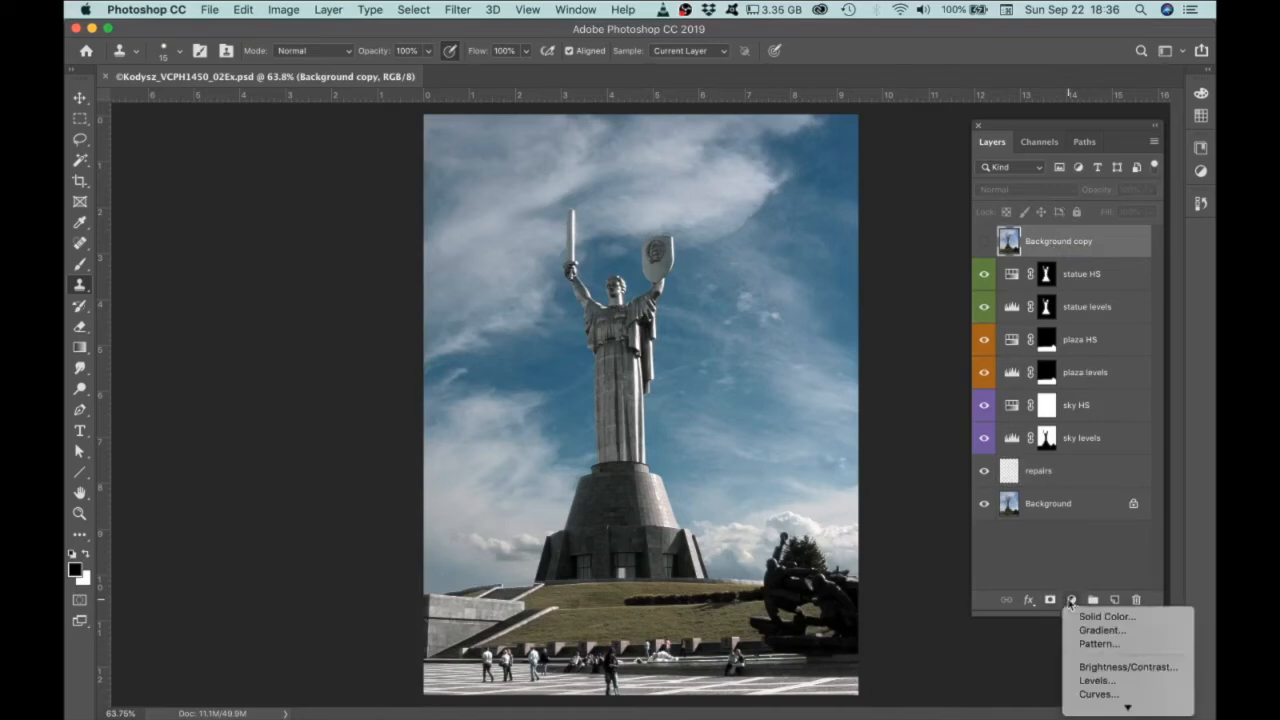
{"action": "mouse_move", "coordinate": [1079, 718]}
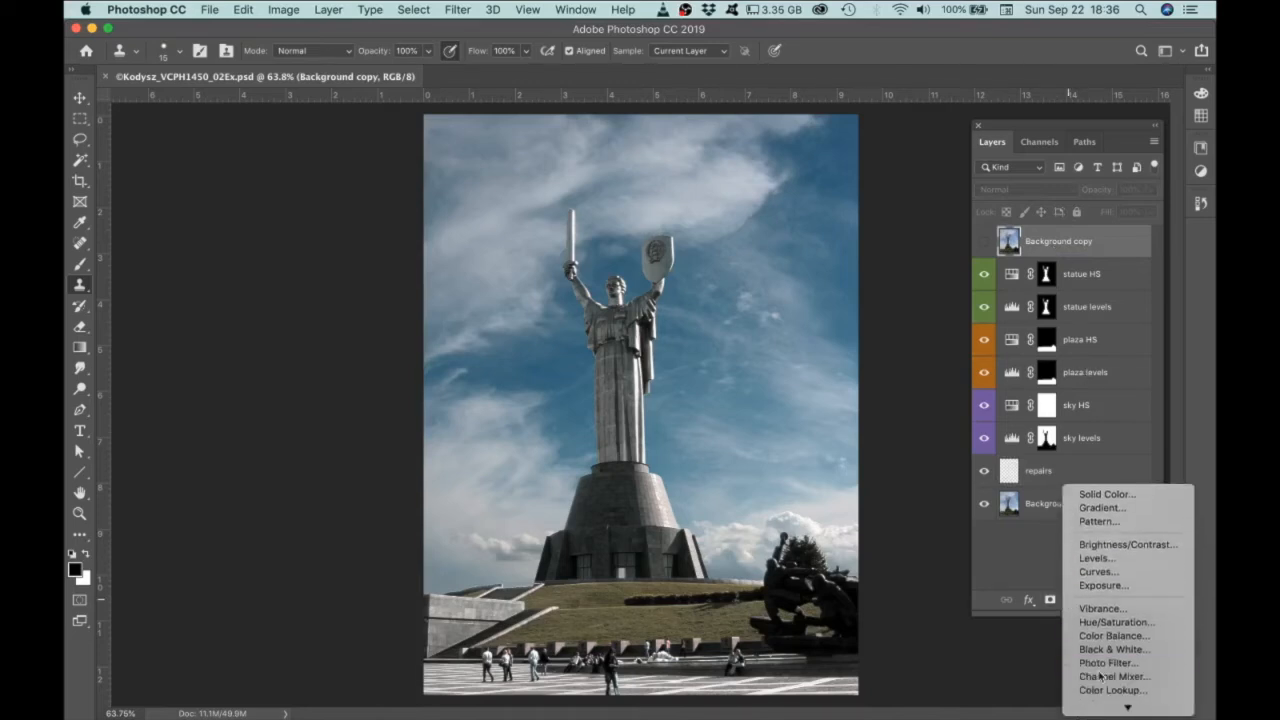
{"action": "left_click", "coordinate": [1105, 622]}
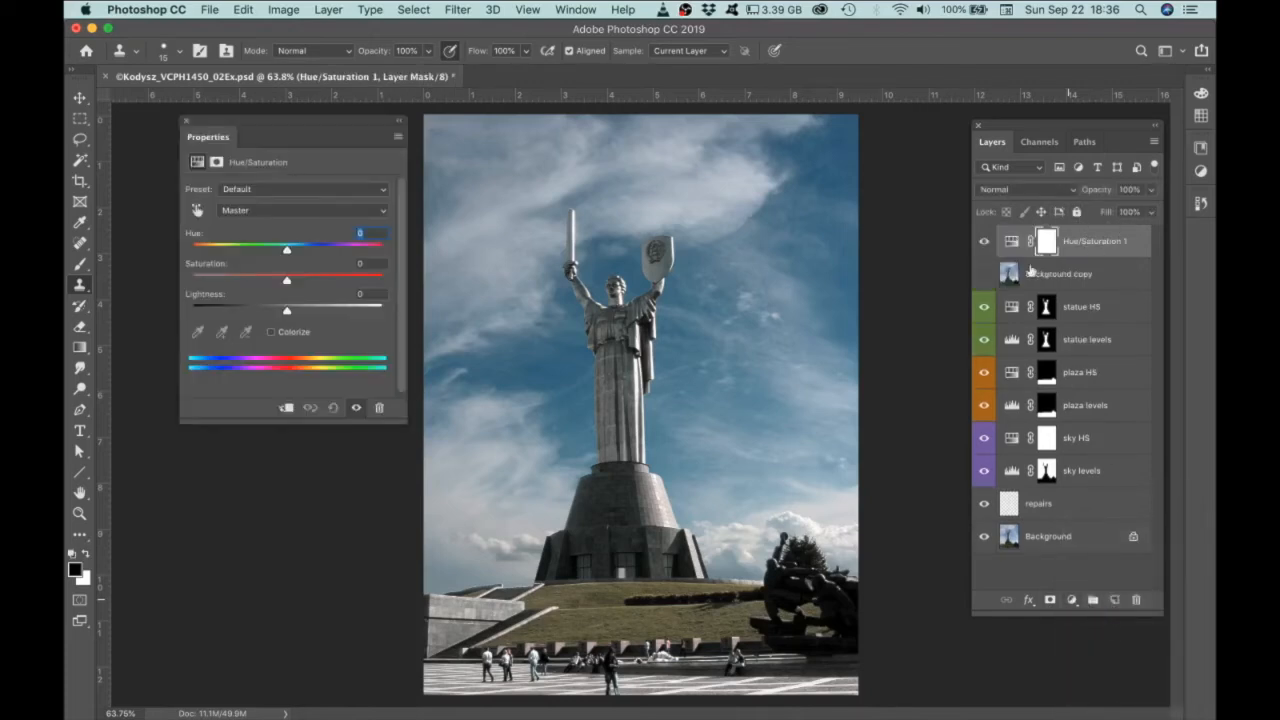
{"action": "double_click", "coordinate": [1090, 243]}
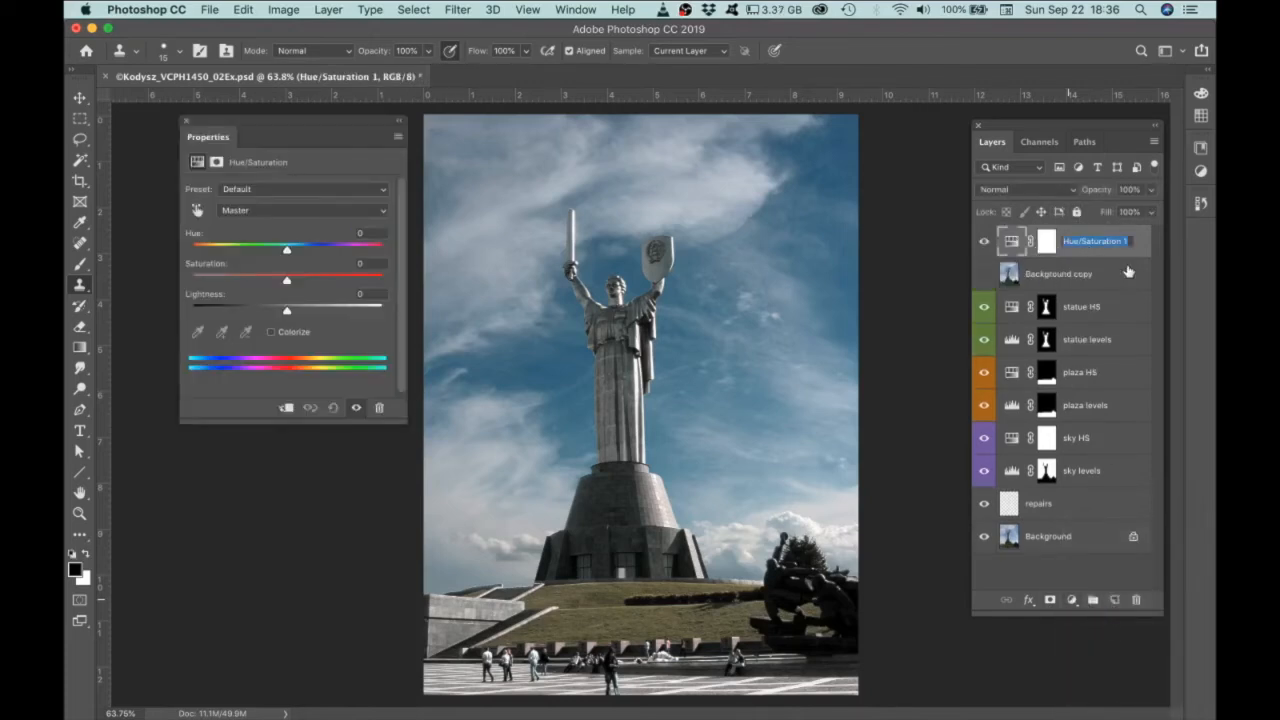
{"action": "type", "text": "bw HS"}
{"action": "key", "text": "Return"}
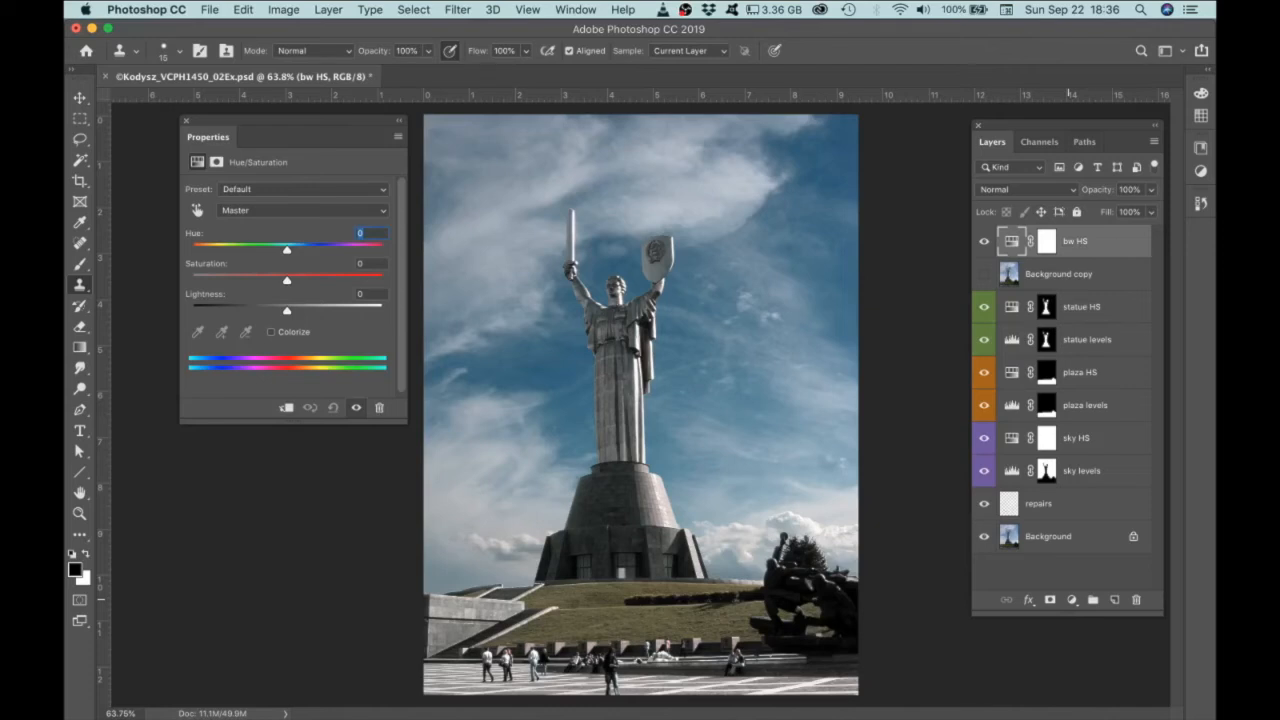
Set the bw HS layer's Saturation to -100 and its blending mode to Darken.
{"action": "left_click_drag", "start_coordinate": [288, 283], "coordinate": [192, 282]}
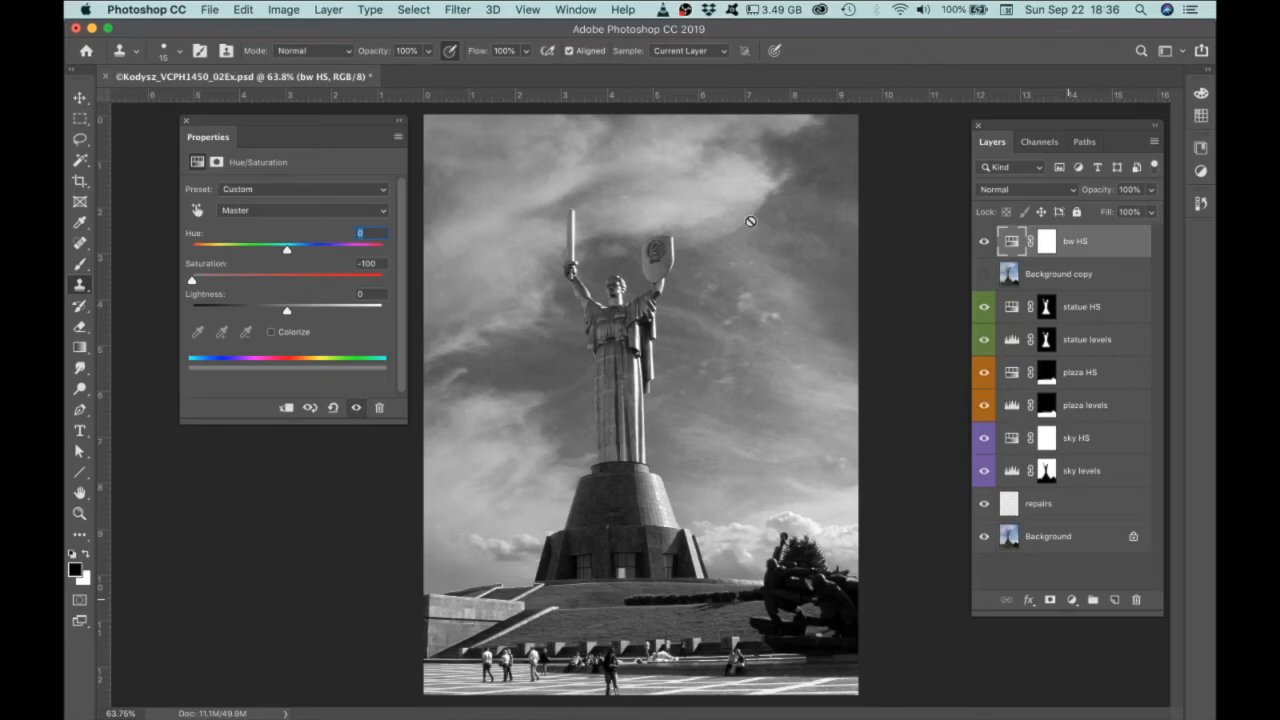
{"action": "left_click", "coordinate": [1018, 192]}
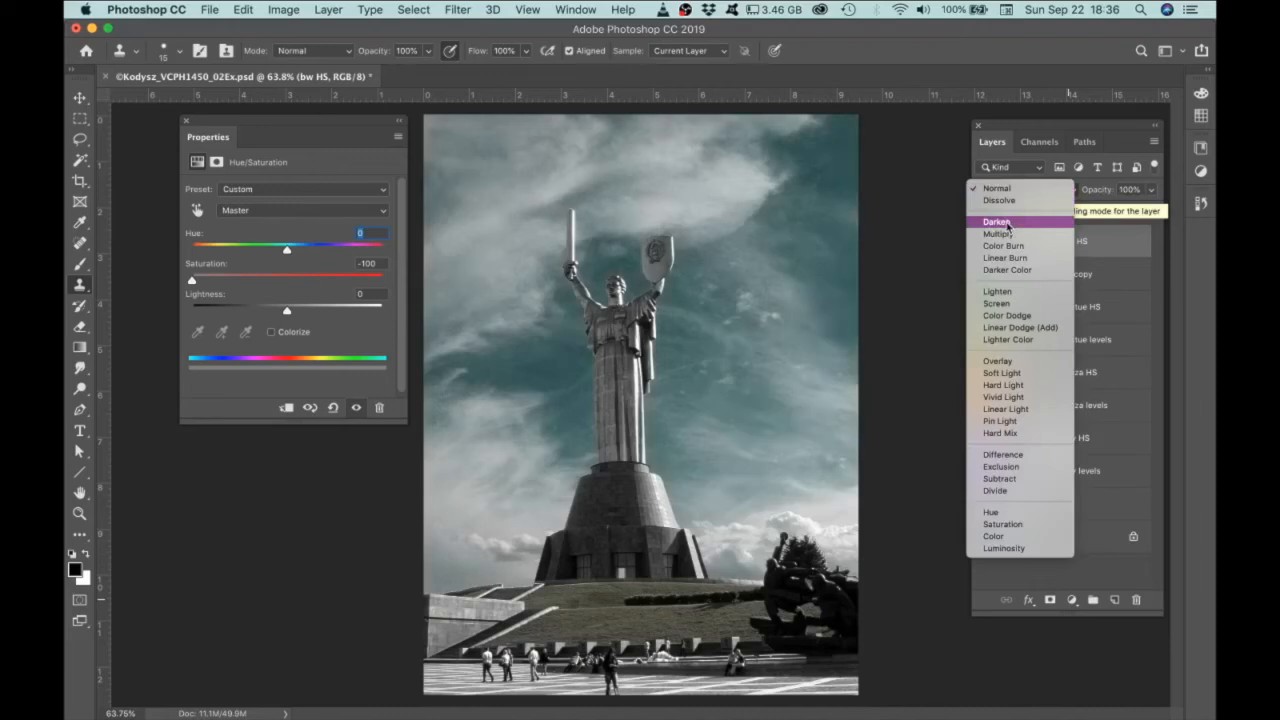
{"action": "left_click", "coordinate": [1007, 224]}
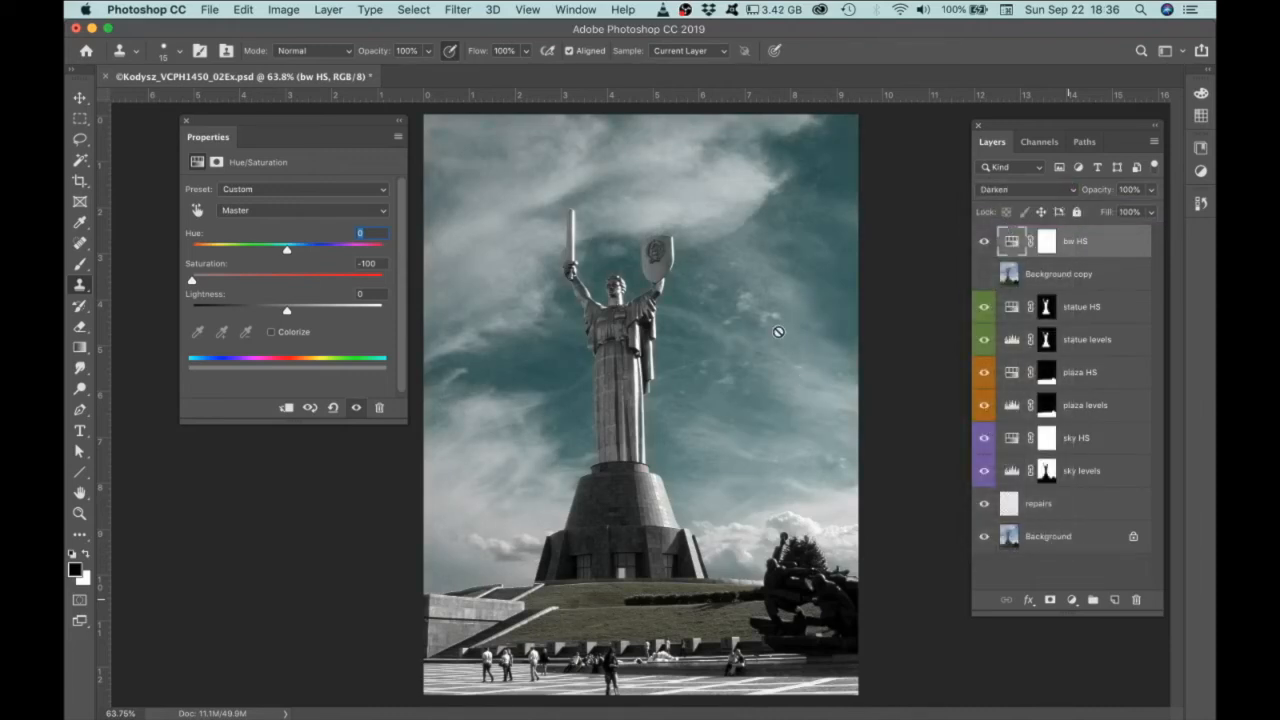
Compare the photo with and without the bw HS adjustment in Darken mode by toggling its visibility.
{"action": "left_click", "coordinate": [983, 242]}
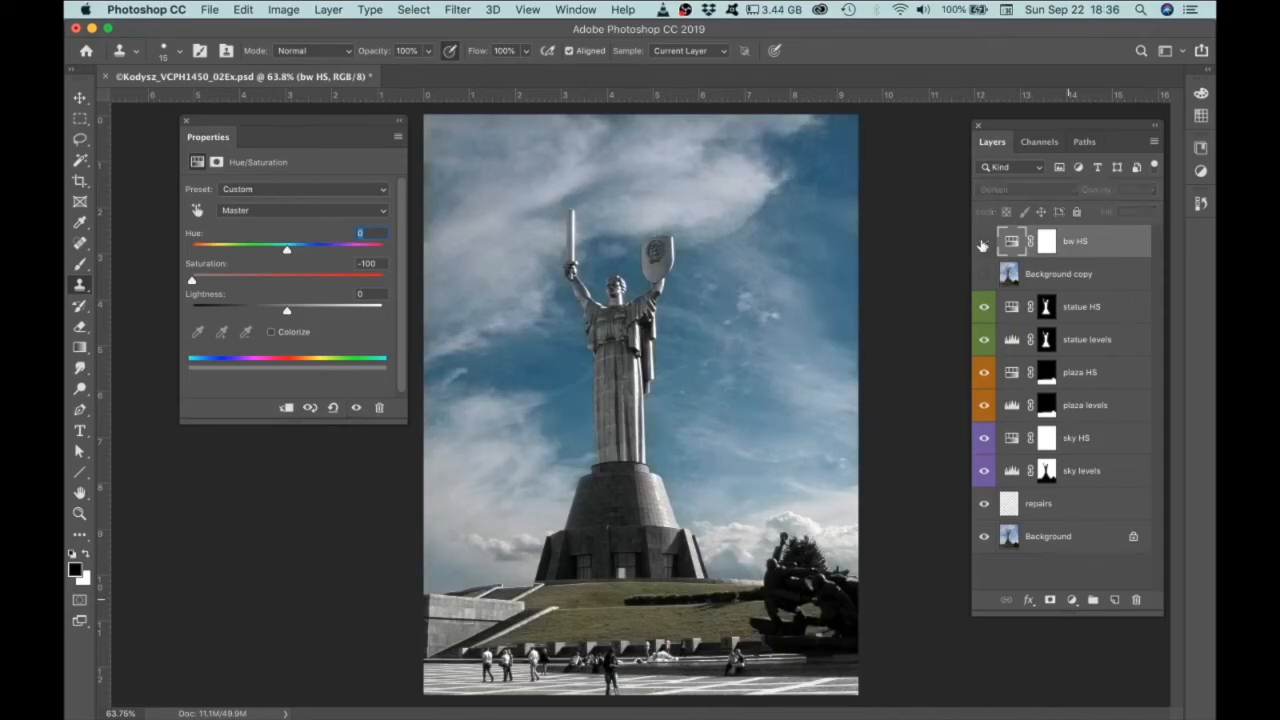
{"action": "left_click", "coordinate": [983, 242]}
{"action": "left_click", "coordinate": [983, 242]}
{"action": "left_click", "coordinate": [983, 242]}
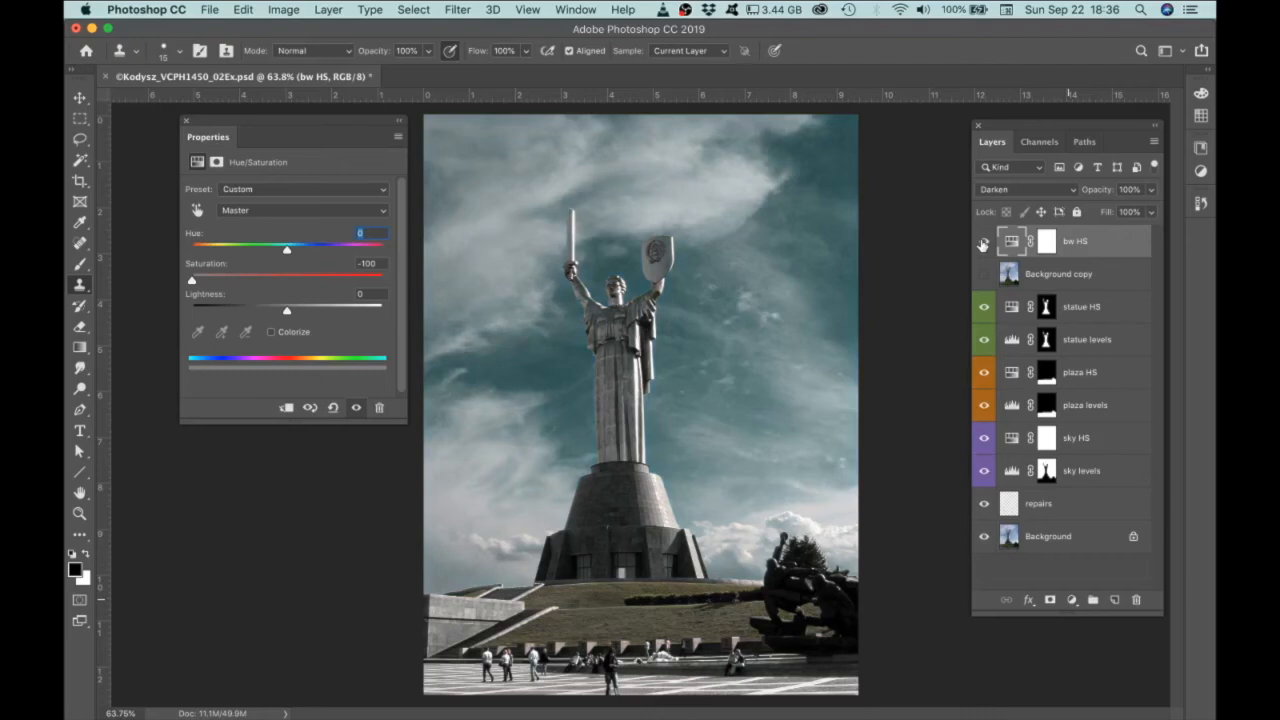
{"action": "left_click", "coordinate": [983, 242]}
{"action": "left_click", "coordinate": [983, 242]}
Try the bw HS layer in Normal blending mode, toggling its visibility to compare, and return it to Darken.
{"action": "left_click", "coordinate": [1007, 193]}
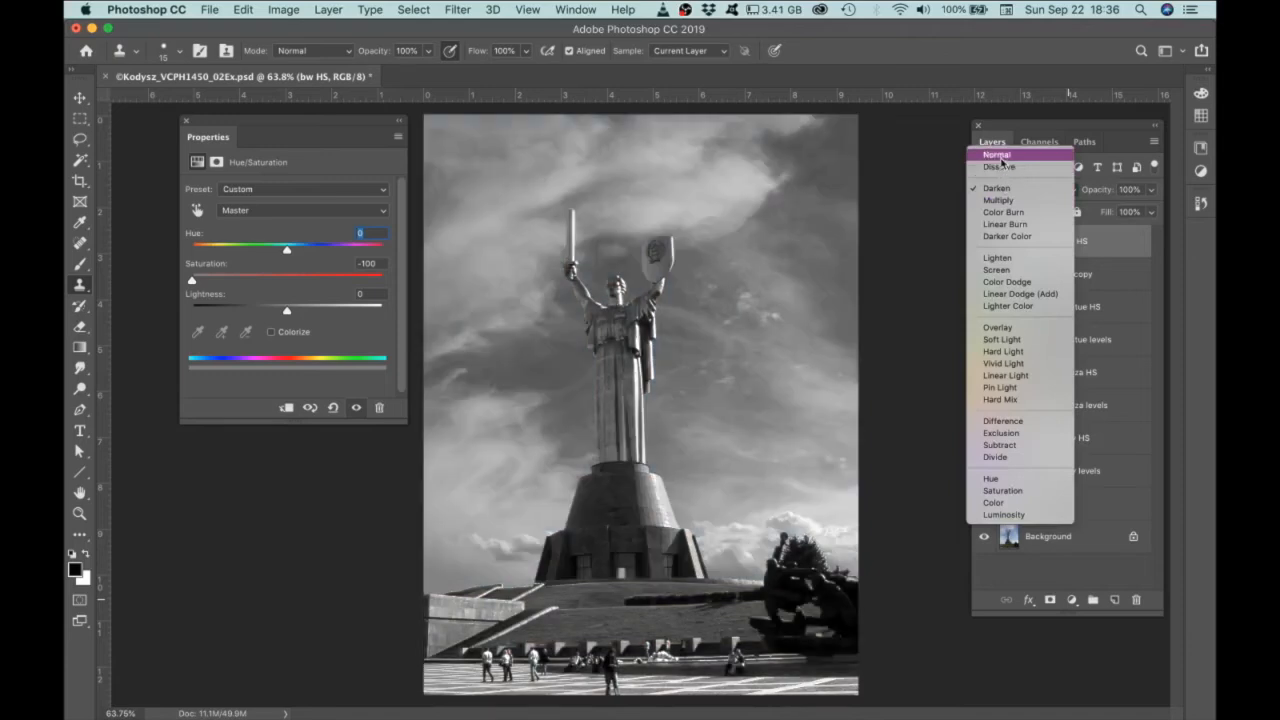
{"action": "left_click", "coordinate": [1004, 156]}
{"action": "left_click", "coordinate": [984, 245]}
{"action": "left_click", "coordinate": [984, 245]}
{"action": "left_click", "coordinate": [1010, 191]}
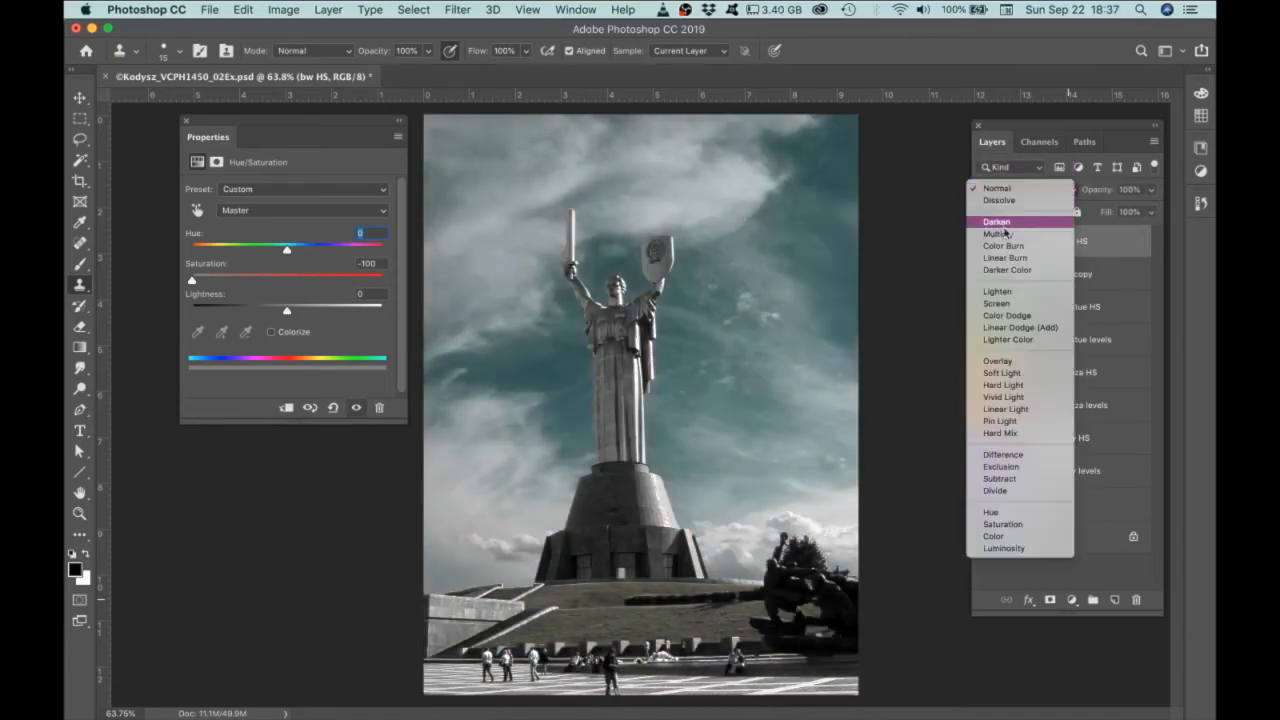
{"action": "left_click", "coordinate": [998, 222]}
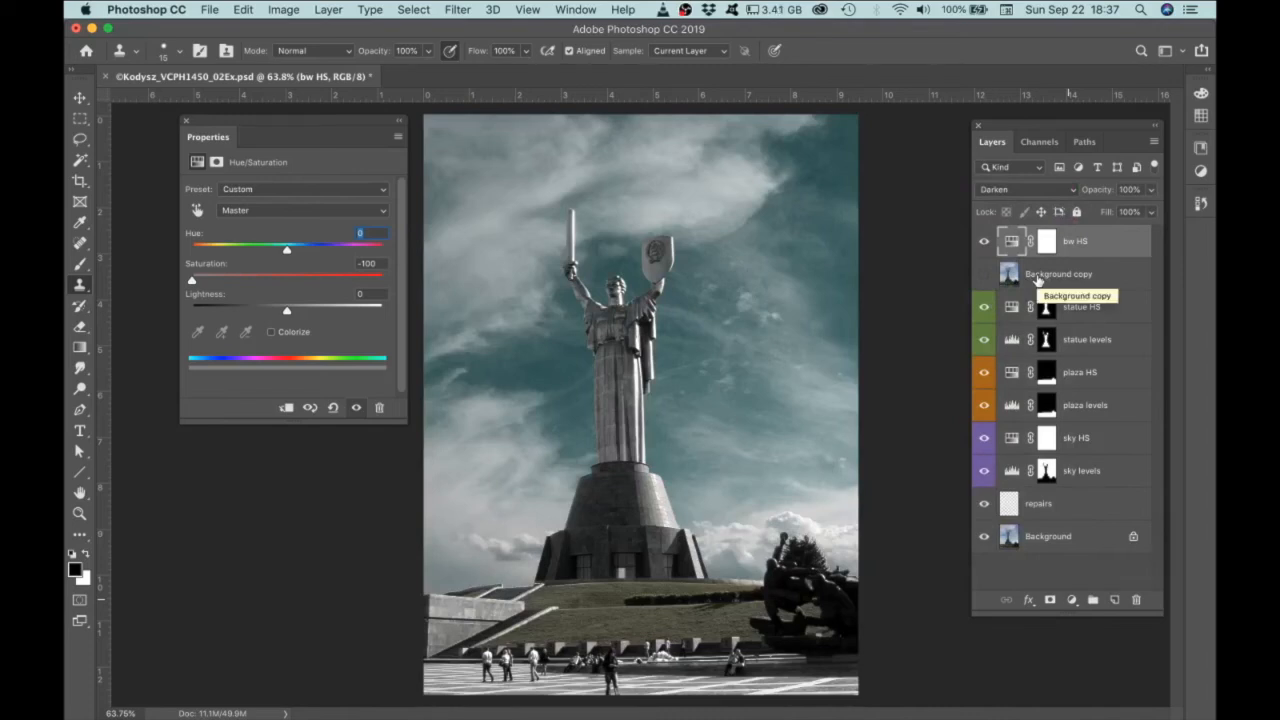
Move the Background copy layer above bw HS and briefly show it to compare the original photo with the edit.
{"action": "left_click_drag", "start_coordinate": [1065, 280], "coordinate": [1063, 236]}
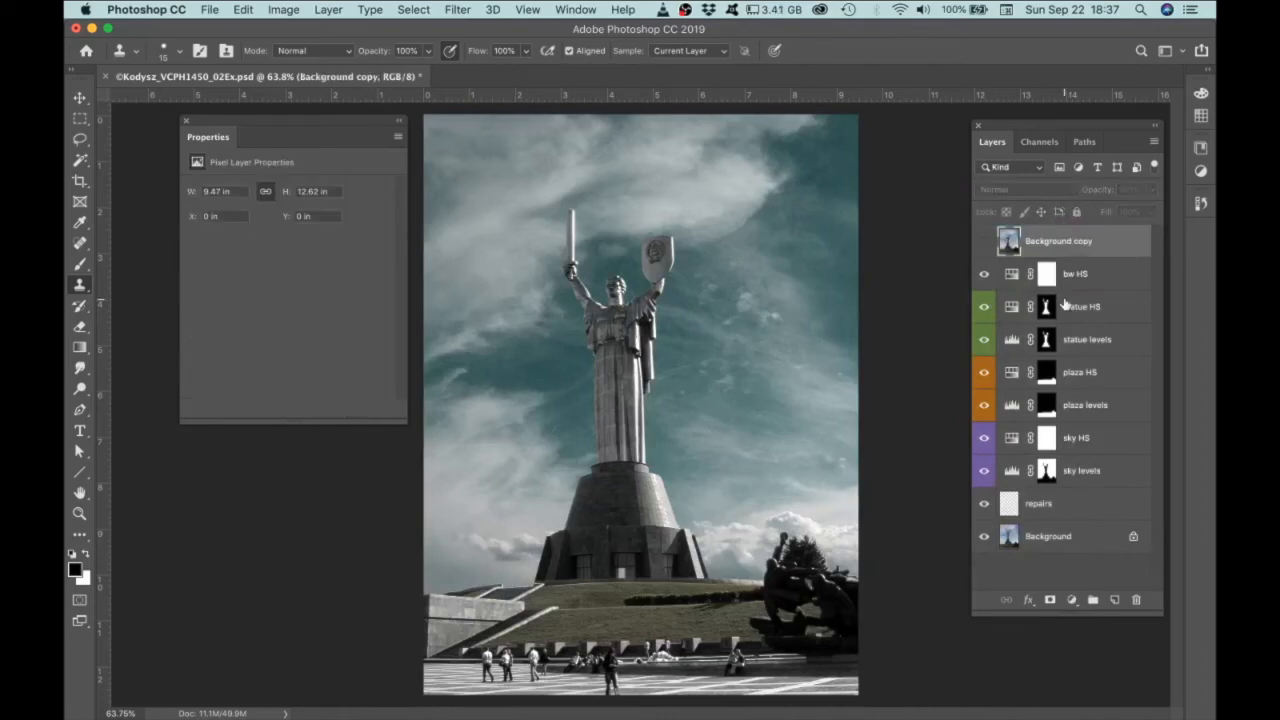
{"action": "left_click", "coordinate": [984, 242]}
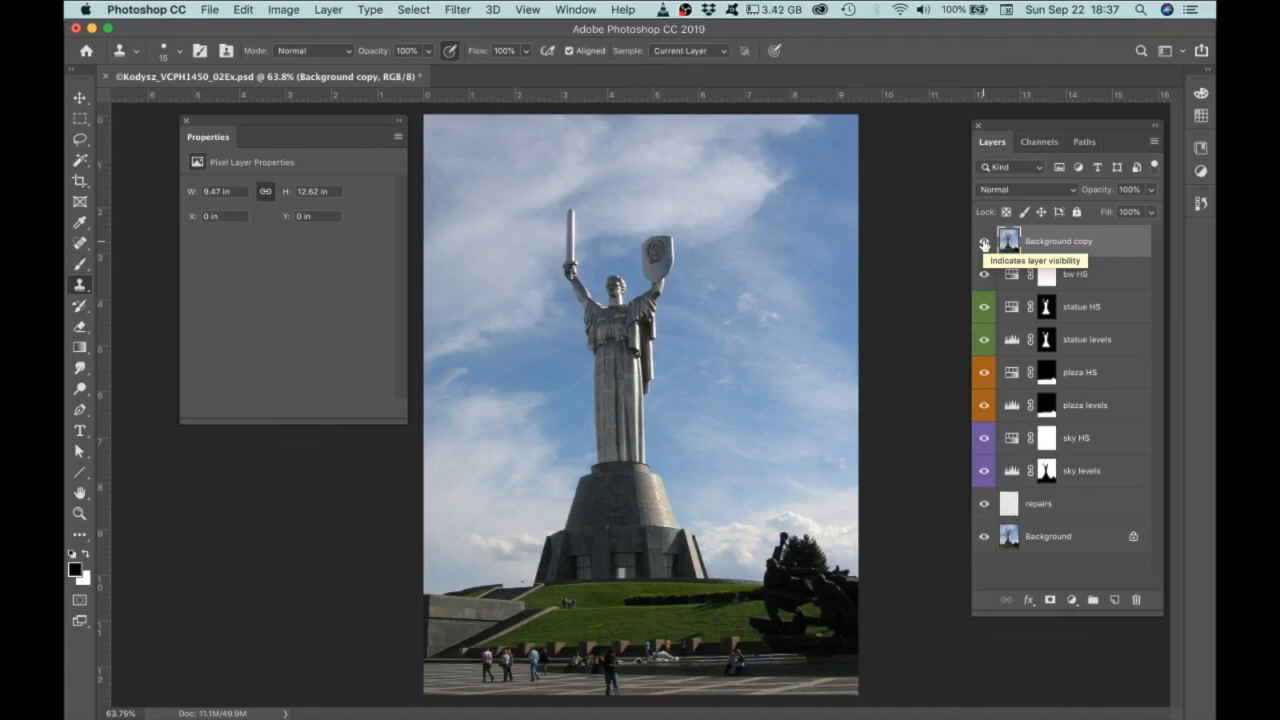
{"action": "left_click", "coordinate": [984, 243]}
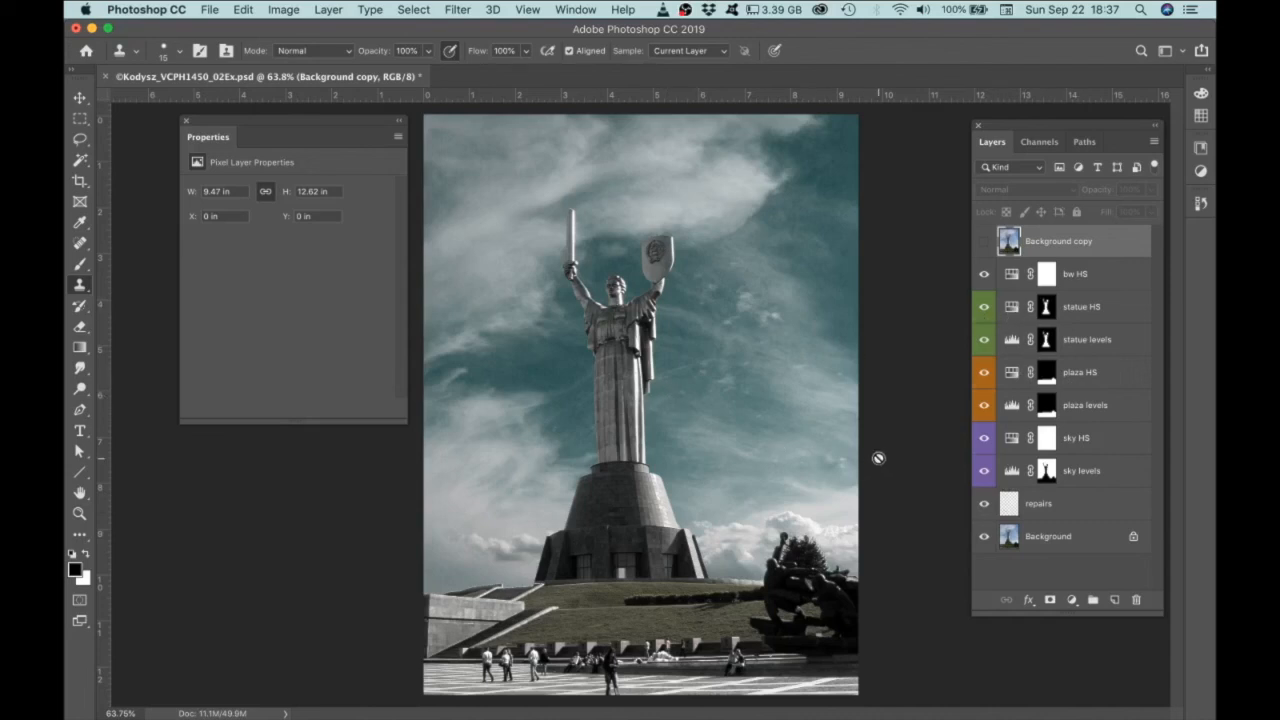
Set the sky HS adjustment's Saturation to -5 and Hue to -13.
{"action": "left_click", "coordinate": [1015, 443]}
{"action": "left_click_drag", "start_coordinate": [246, 281], "coordinate": [276, 256]}
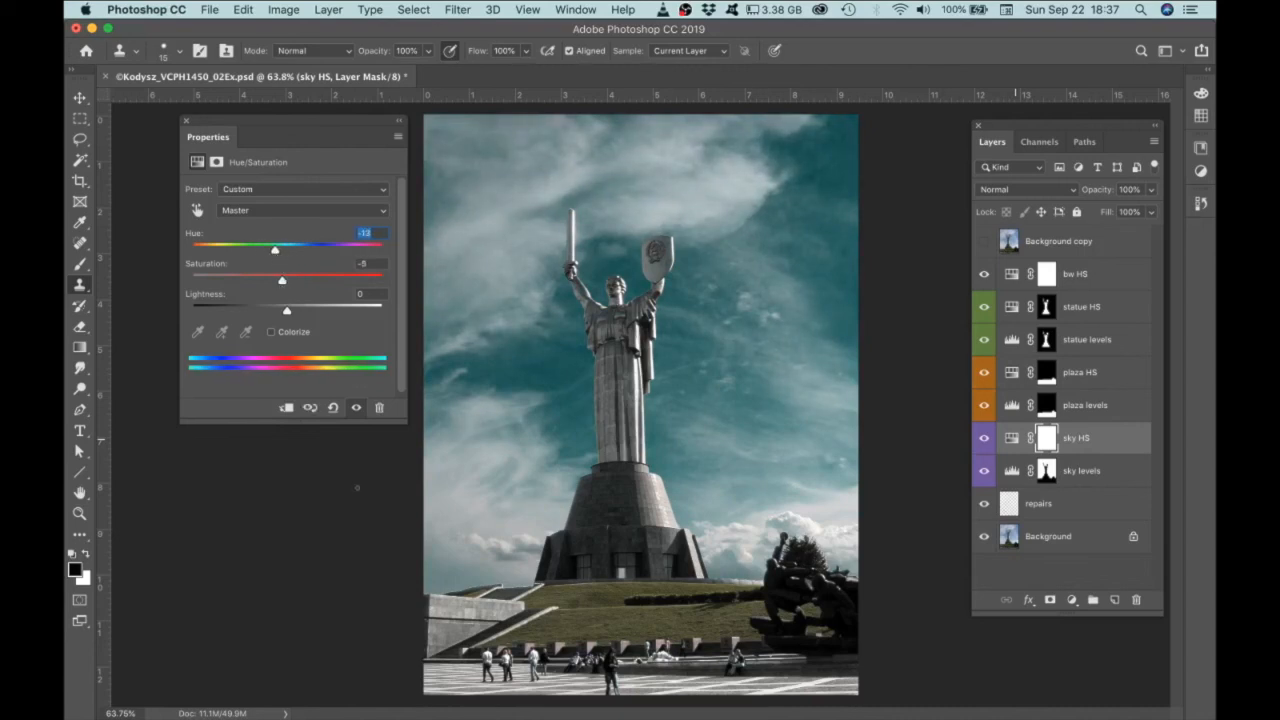